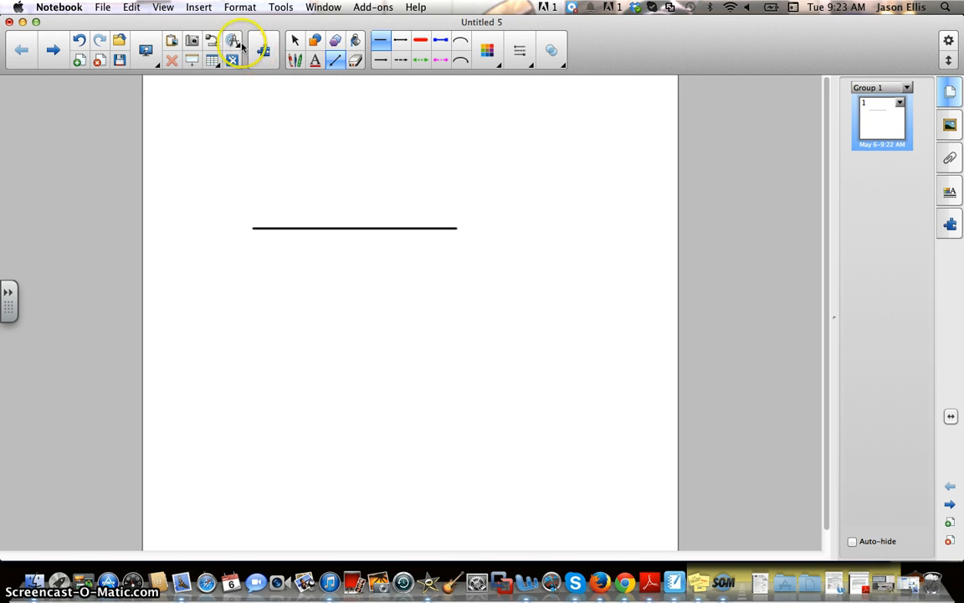
# Return to the Select tool and open the Measurement Tools flyout.
pyautogui.click(294, 40)
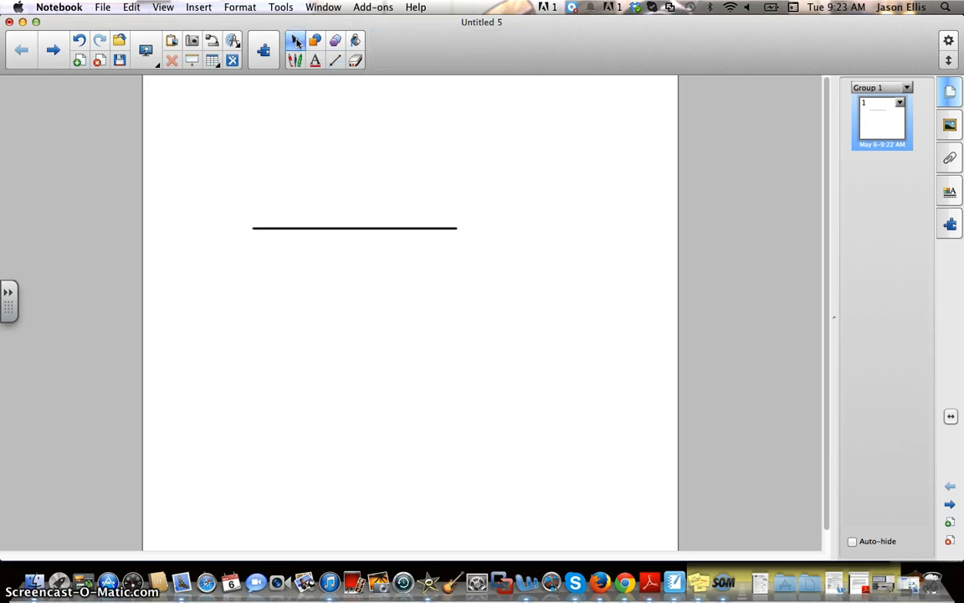
pyautogui.click(234, 44)
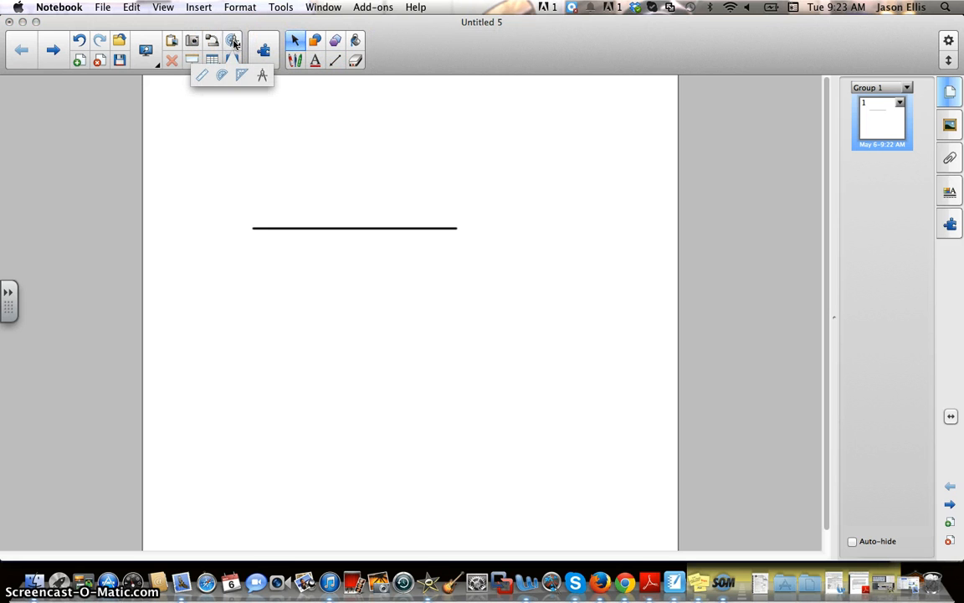
# Place a ruler just below the black line and widen it to fit.
pyautogui.click(199, 78)
pyautogui.moveTo(330, 143); pyautogui.dragTo(401, 257)
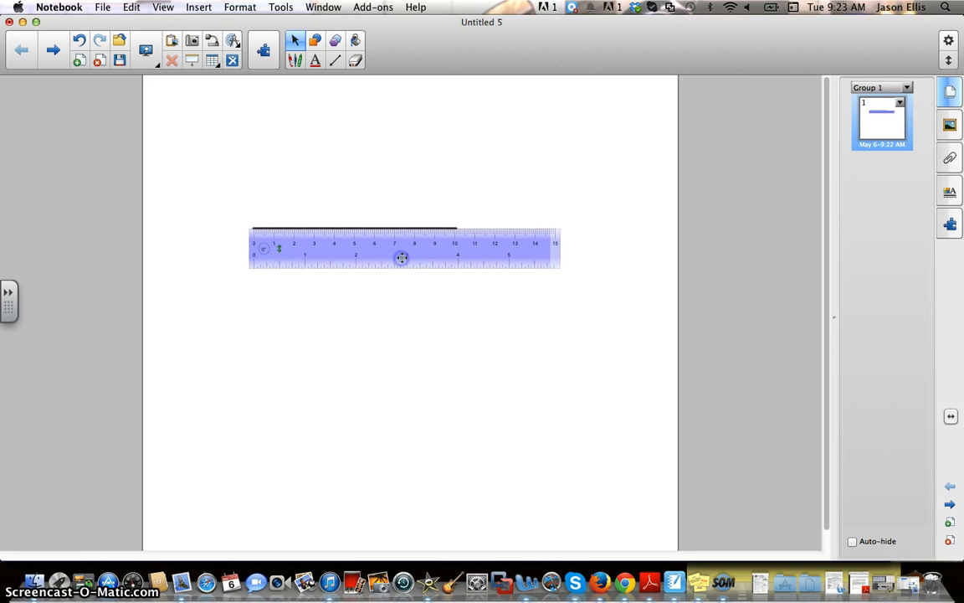
pyautogui.moveTo(562, 272); pyautogui.dragTo(641, 313)
pyautogui.click(536, 257)
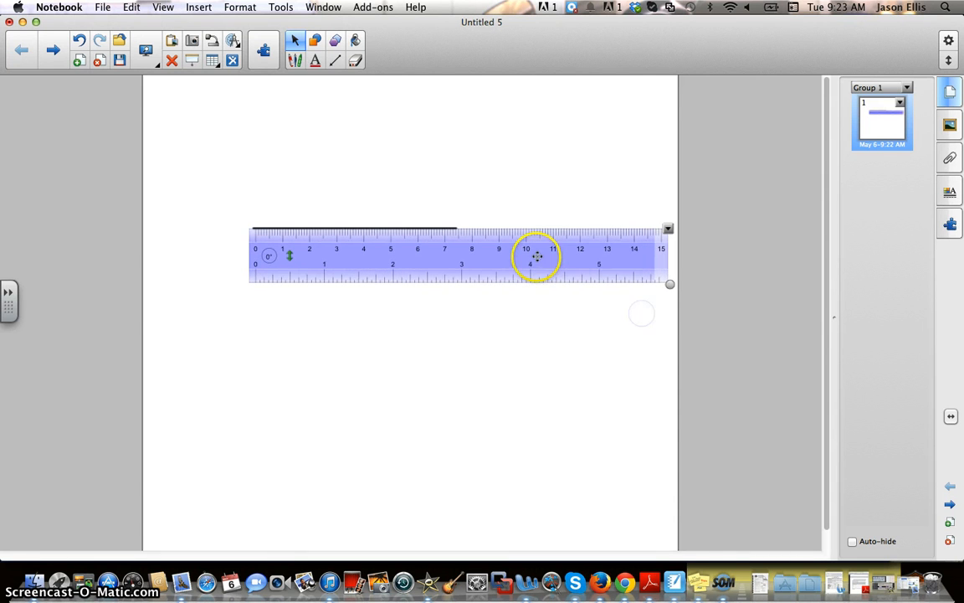
pyautogui.moveTo(535, 262)
pyautogui.mouseDown()
pyautogui.moveTo(538, 273)
pyautogui.moveTo(533, 264)
pyautogui.mouseUp()
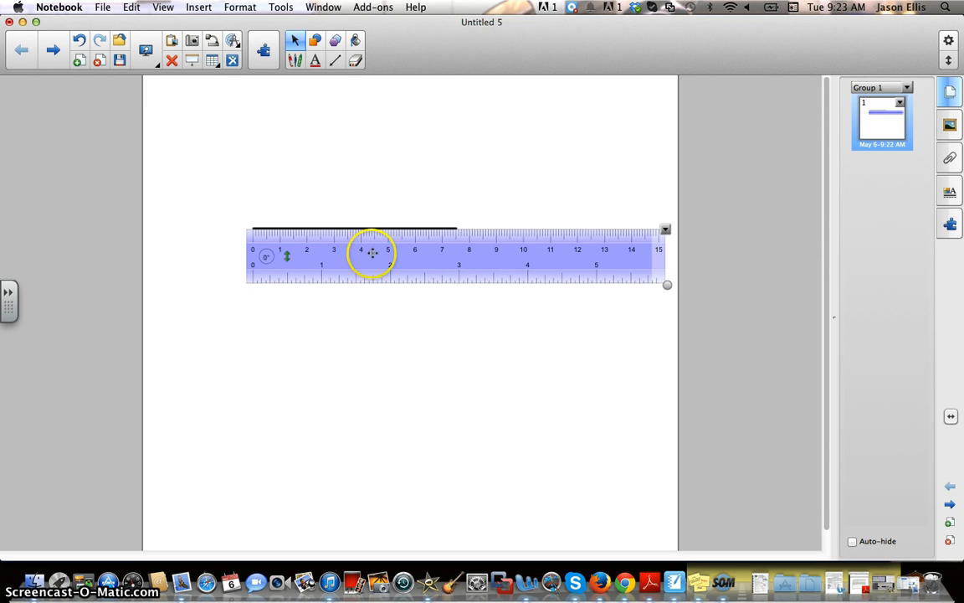
# Flip the ruler's top scale between centimetres and inches, ending on inches, then shorten it.
pyautogui.click(286, 260)
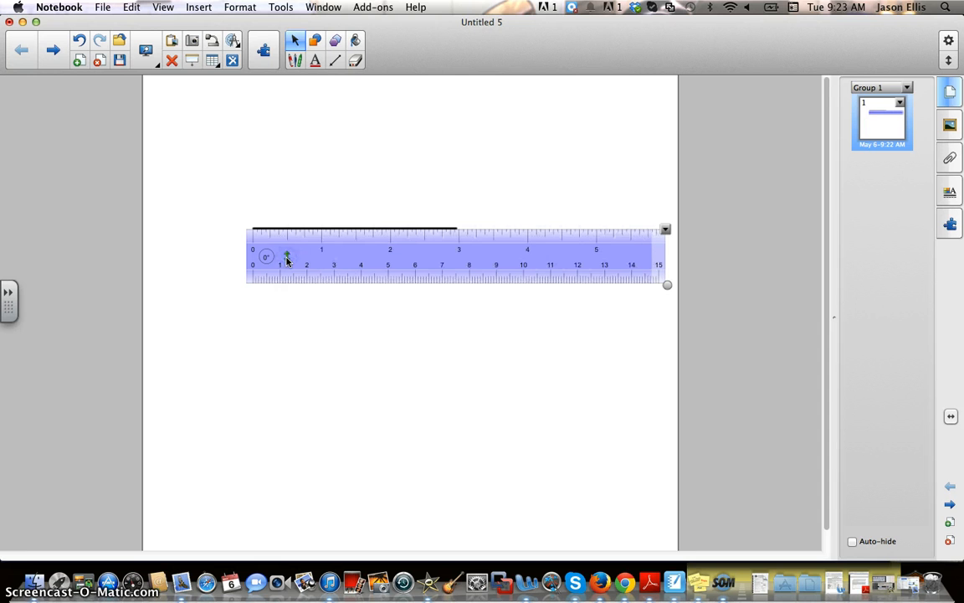
pyautogui.click(287, 260)
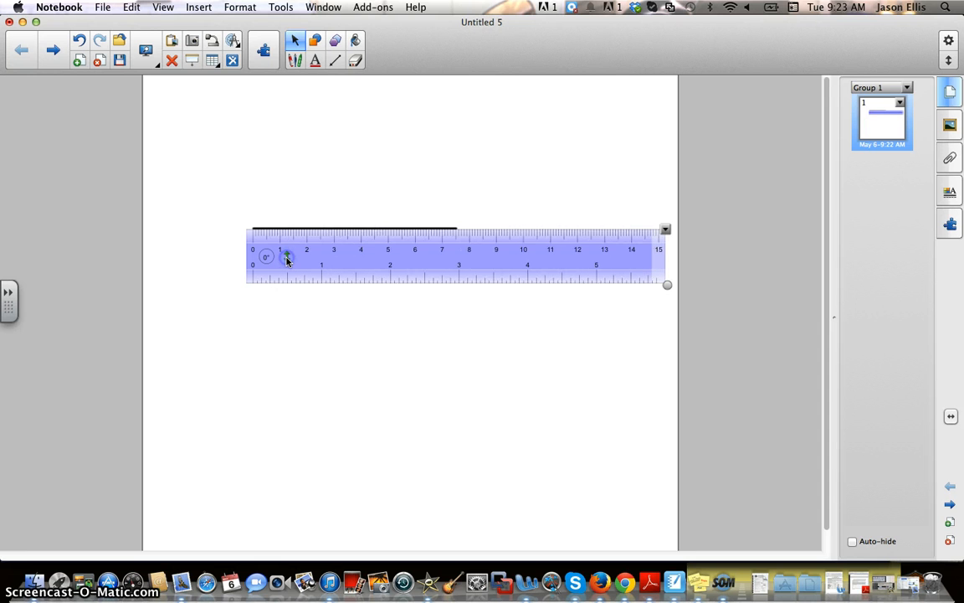
pyautogui.click(286, 259)
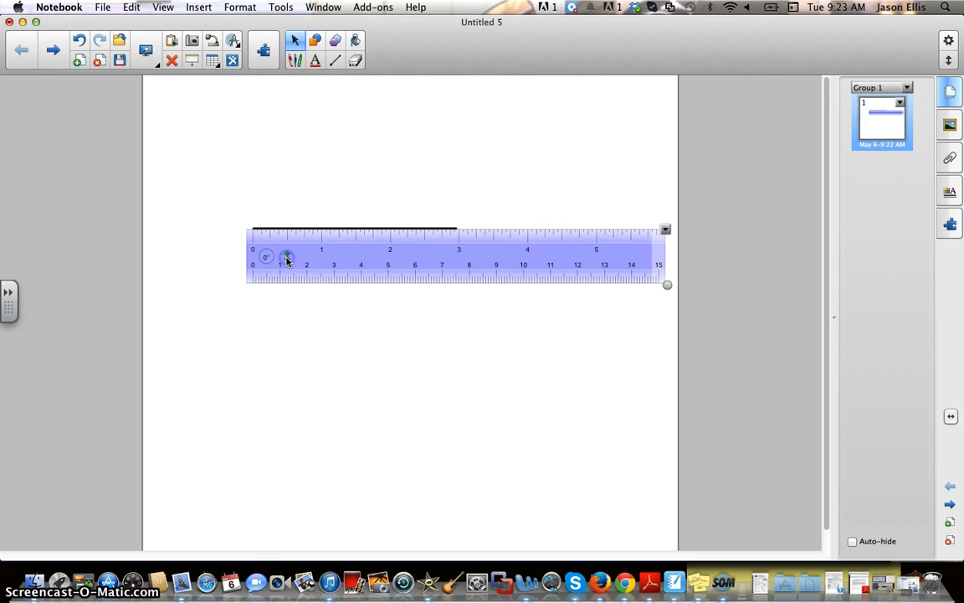
pyautogui.click(286, 260)
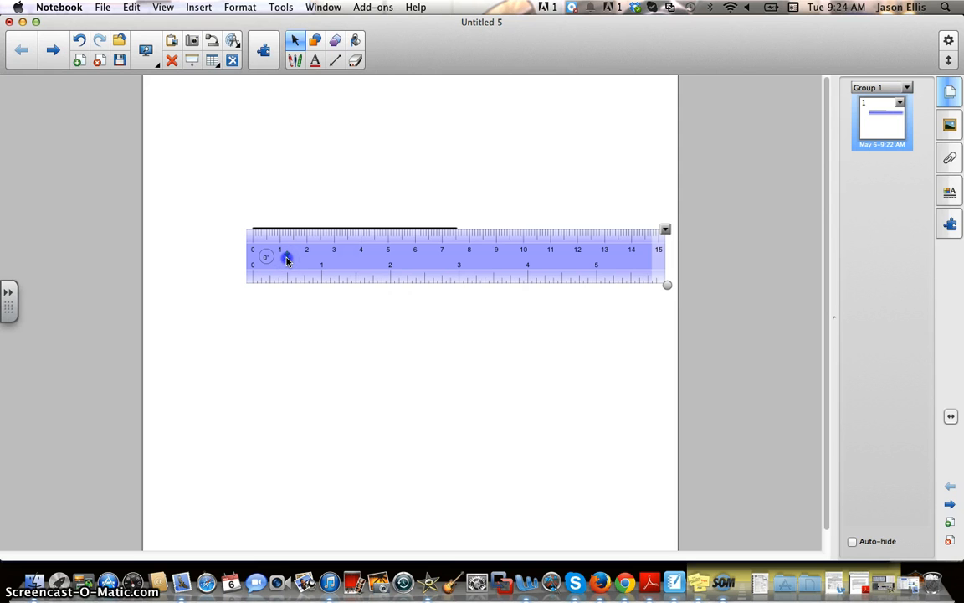
pyautogui.click(286, 259)
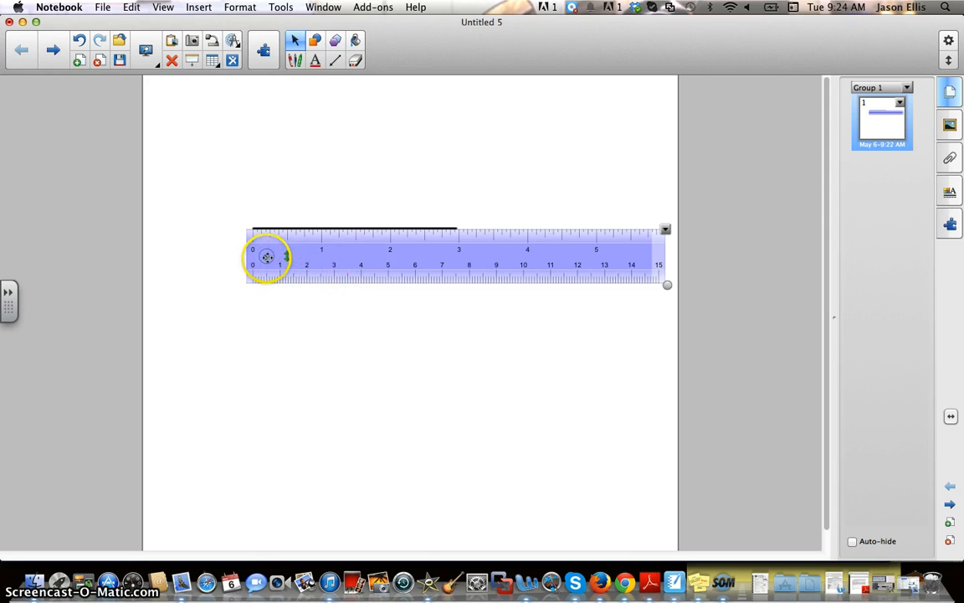
pyautogui.moveTo(667, 284); pyautogui.dragTo(638, 281)
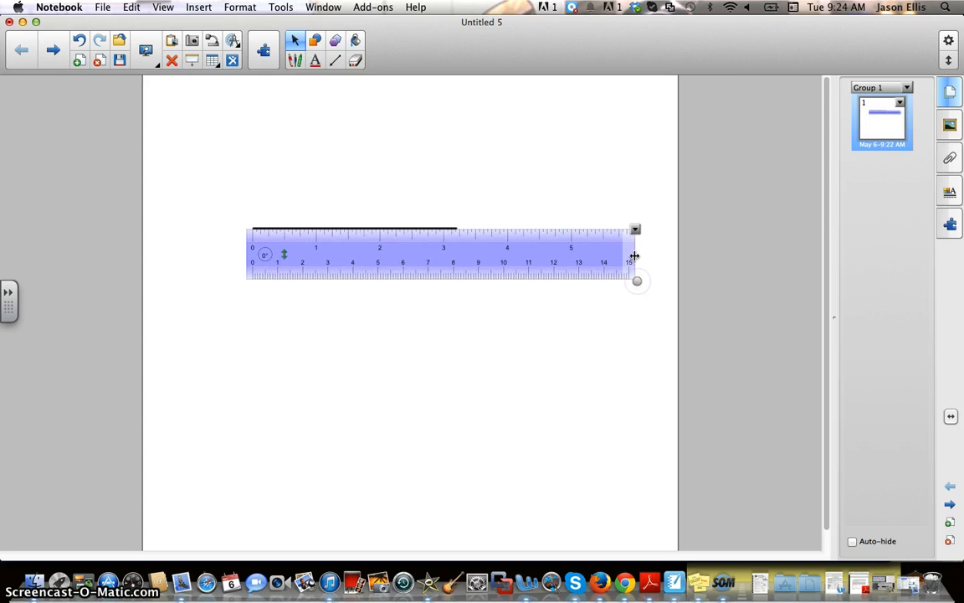
# Reposition the ruler, then cut it from the page via its options menu.
pyautogui.click(635, 229)
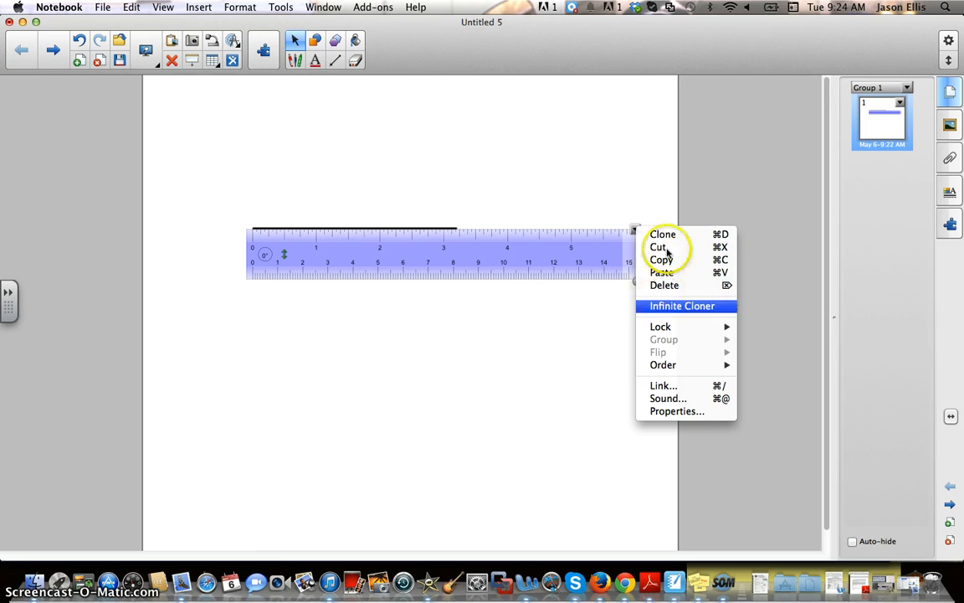
pyautogui.click(552, 258)
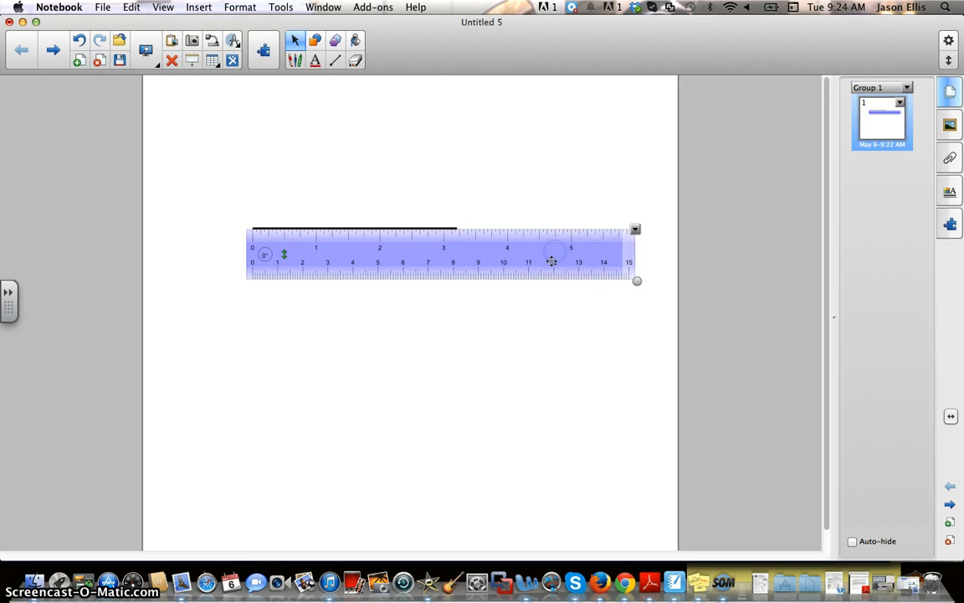
pyautogui.moveTo(526, 259); pyautogui.dragTo(514, 323)
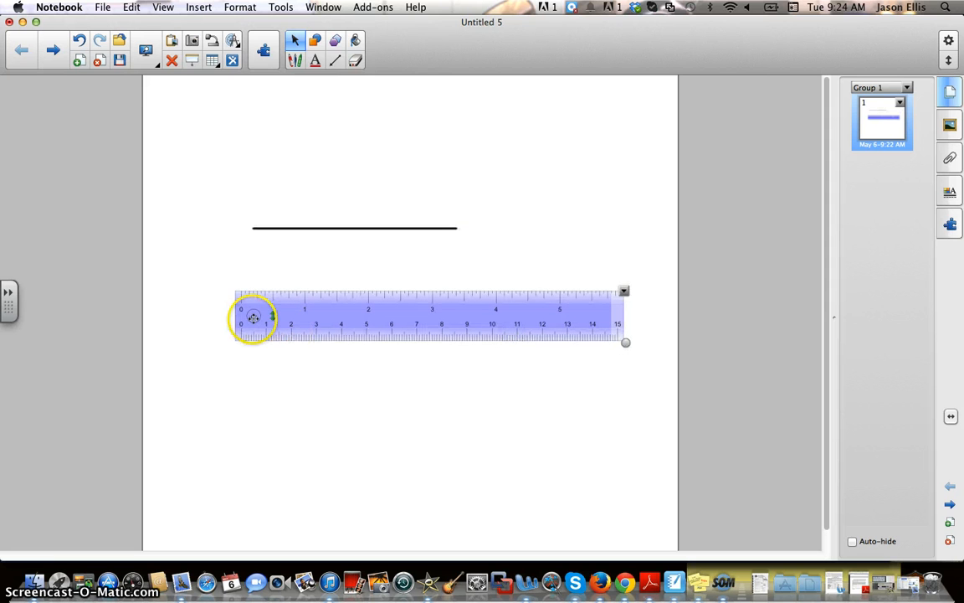
pyautogui.moveTo(256, 328); pyautogui.dragTo(266, 277)
pyautogui.click(493, 293)
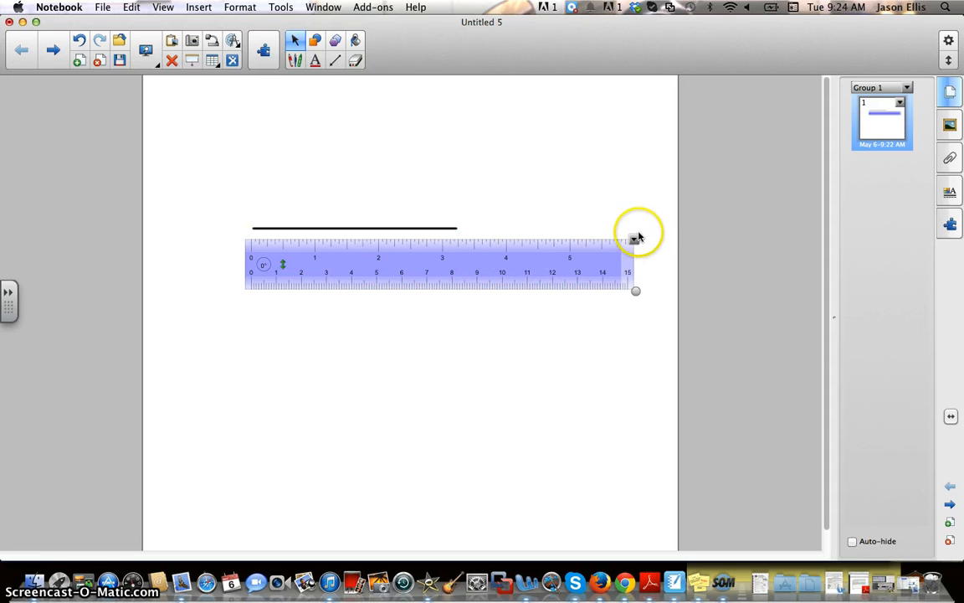
pyautogui.click(633, 239)
pyautogui.click(654, 256)
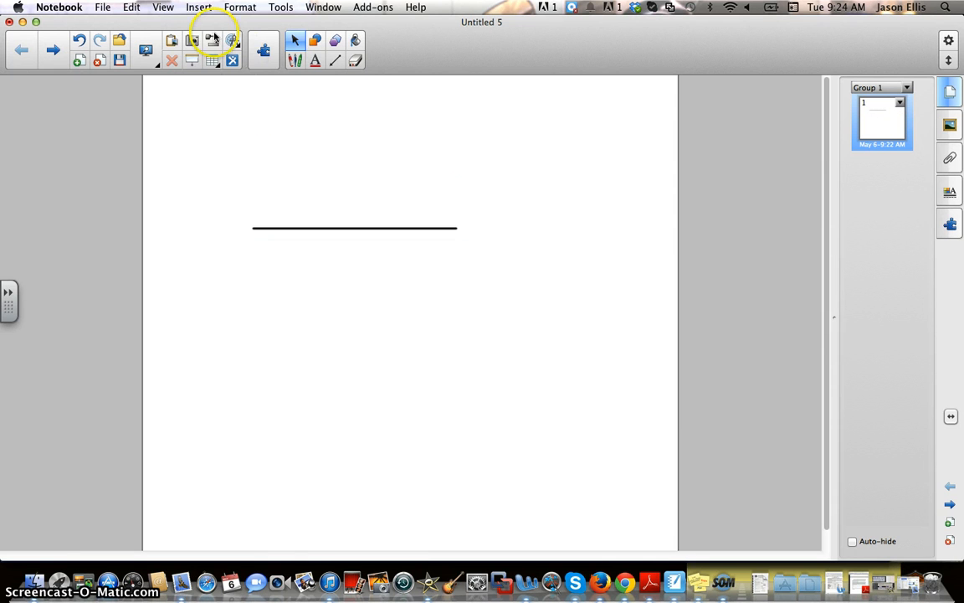
# Move the black horizontal line lower toward the page centre.
pyautogui.click(233, 41)
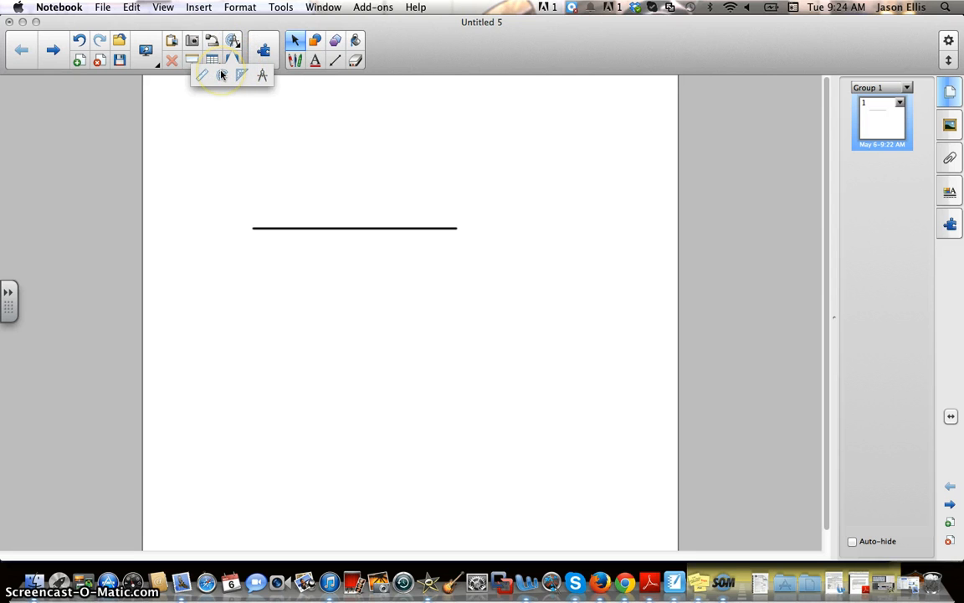
pyautogui.click(380, 228)
pyautogui.click(381, 228)
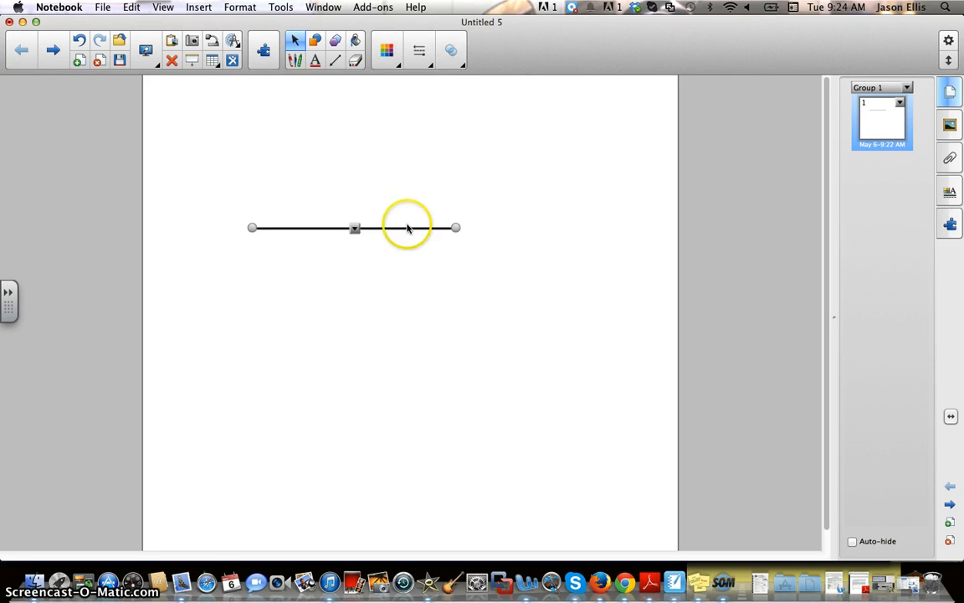
pyautogui.moveTo(389, 226); pyautogui.dragTo(448, 339)
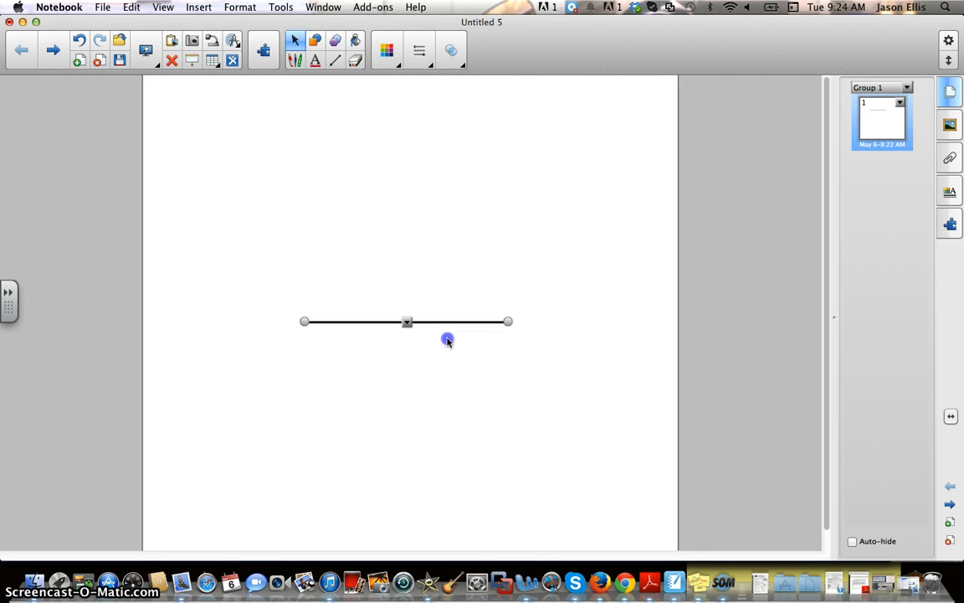
# Draw a second straight line rising up-right from the horizontal line's left end.
pyautogui.click(339, 39)
pyautogui.click(337, 60)
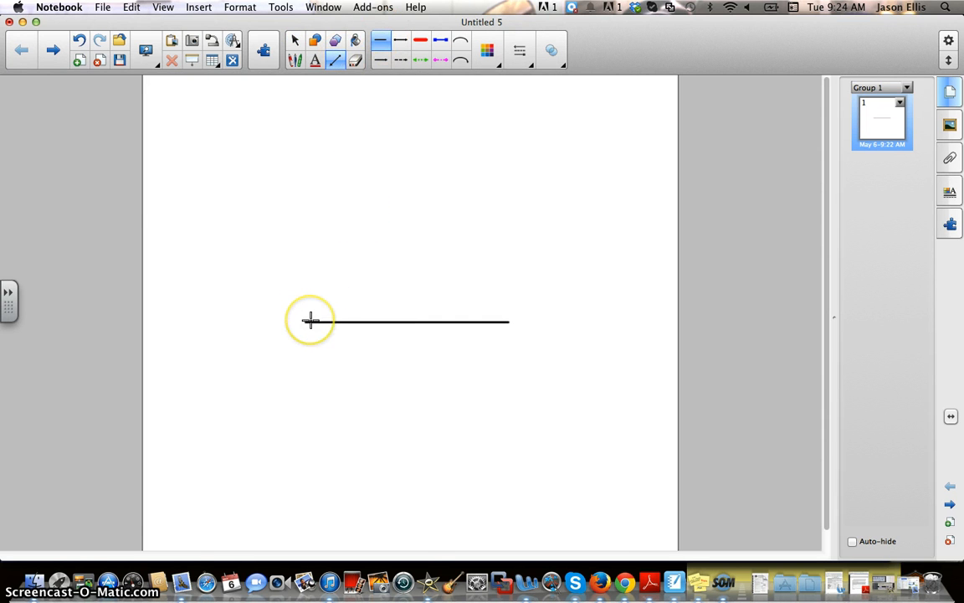
pyautogui.moveTo(306, 322); pyautogui.dragTo(497, 210)
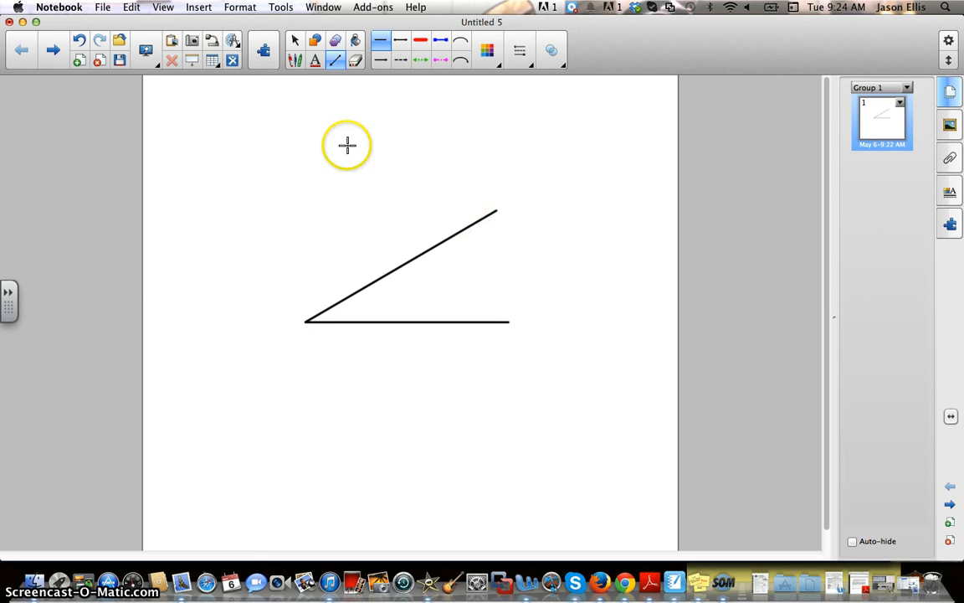
pyautogui.click(235, 40)
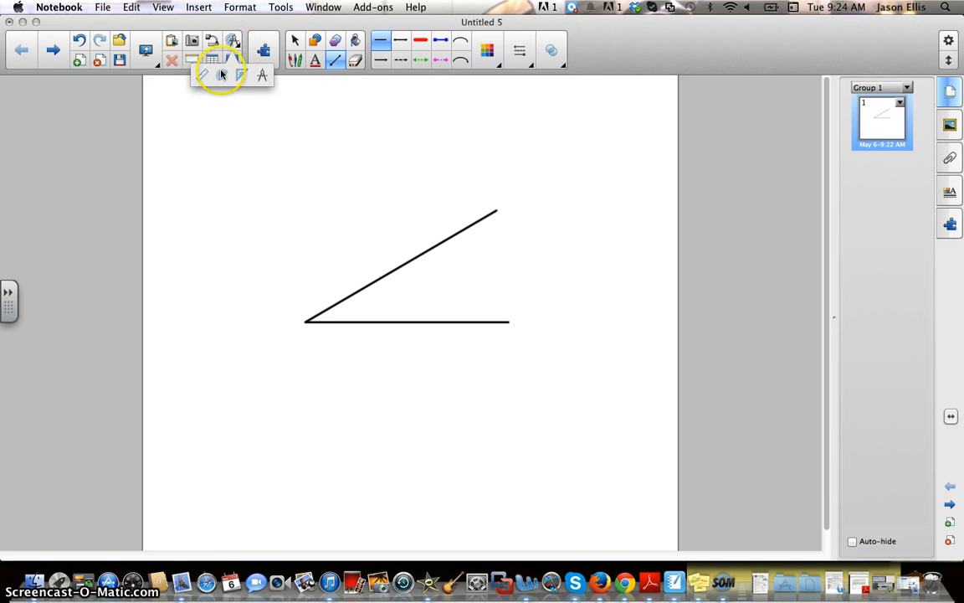
# Insert a protractor, enlarge it, and slide its straight edge along the angle's lower line.
pyautogui.click(223, 75)
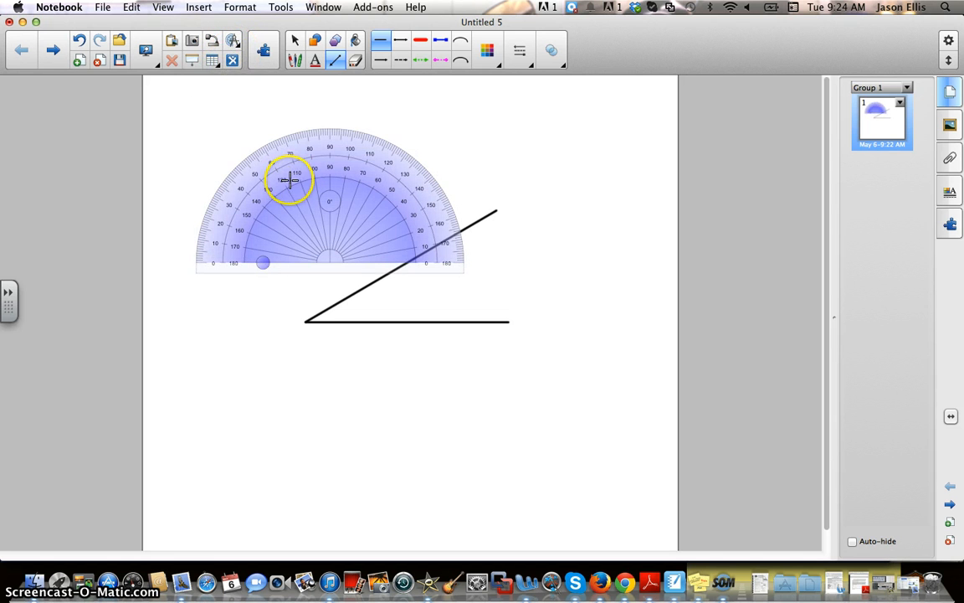
pyautogui.click(294, 40)
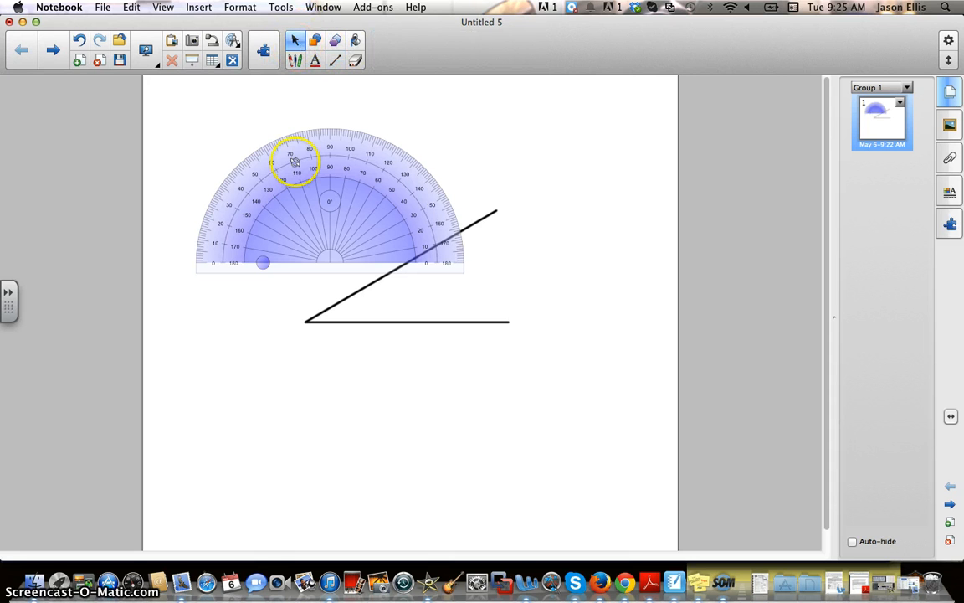
pyautogui.moveTo(294, 161); pyautogui.dragTo(269, 135)
pyautogui.click(293, 157)
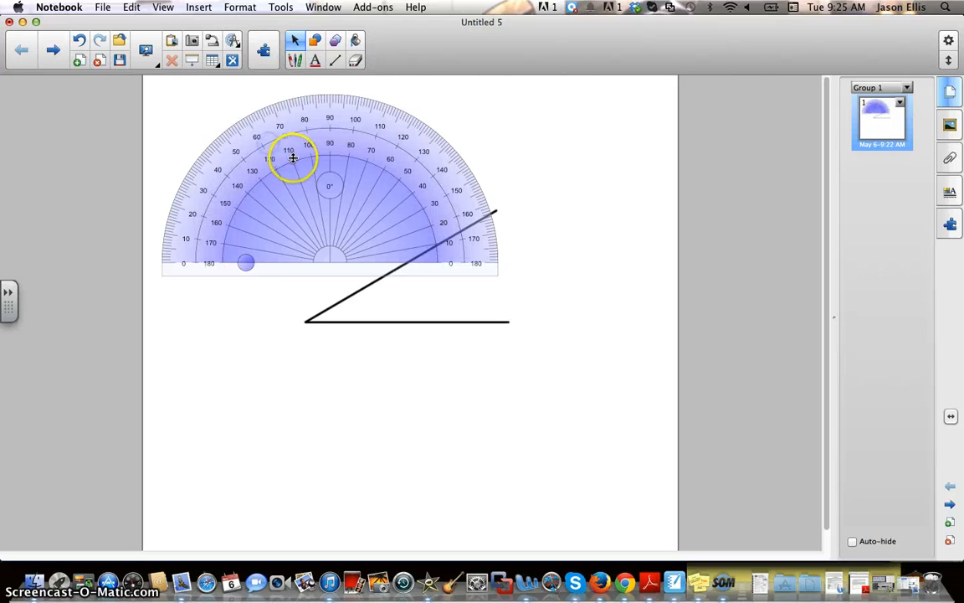
pyautogui.moveTo(299, 218); pyautogui.dragTo(276, 274)
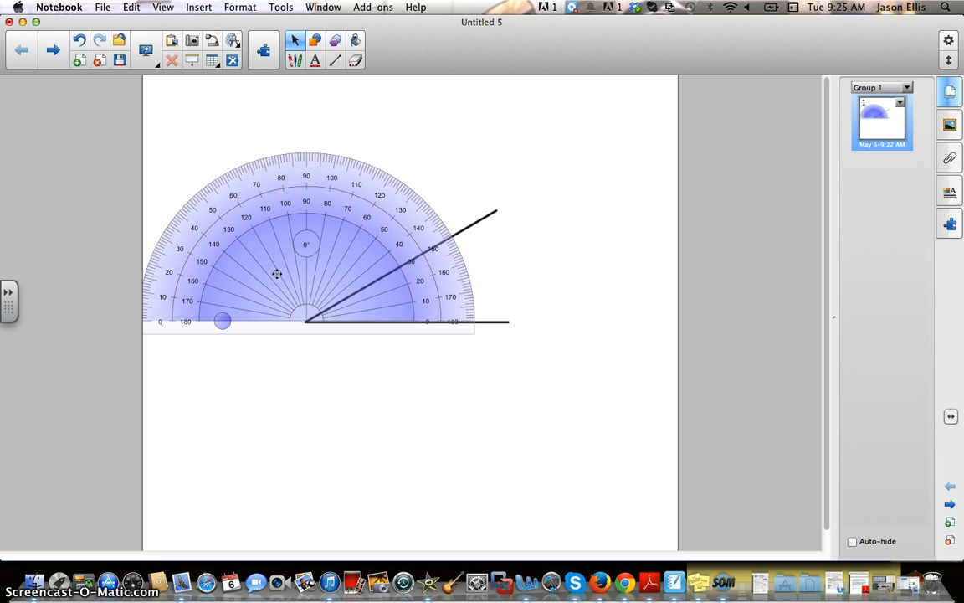
pyautogui.moveTo(351, 276); pyautogui.dragTo(427, 276)
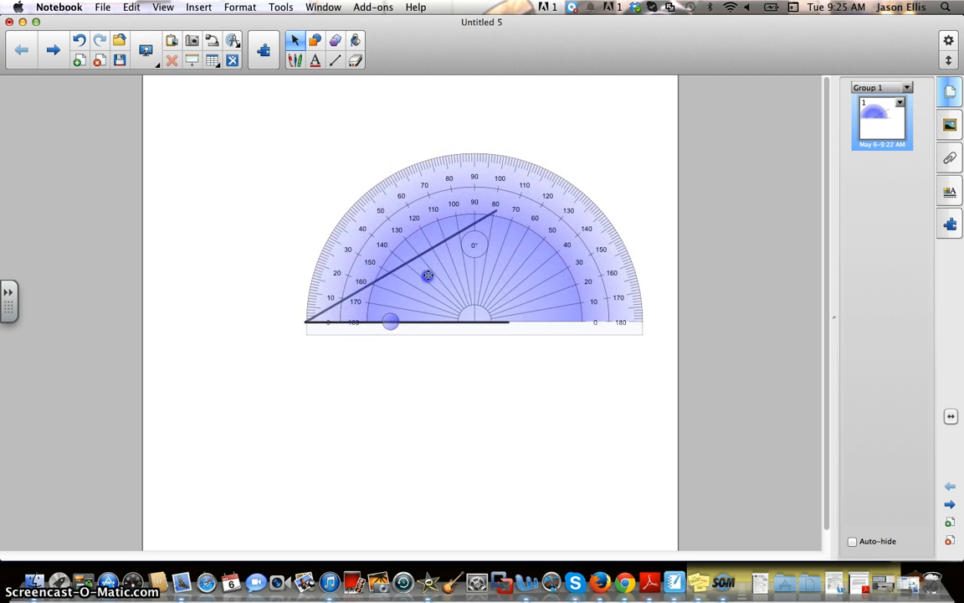
# Make the protractor a full circle, centre it on the vertex, and rotate it about 17° clockwise.
pyautogui.click(390, 322)
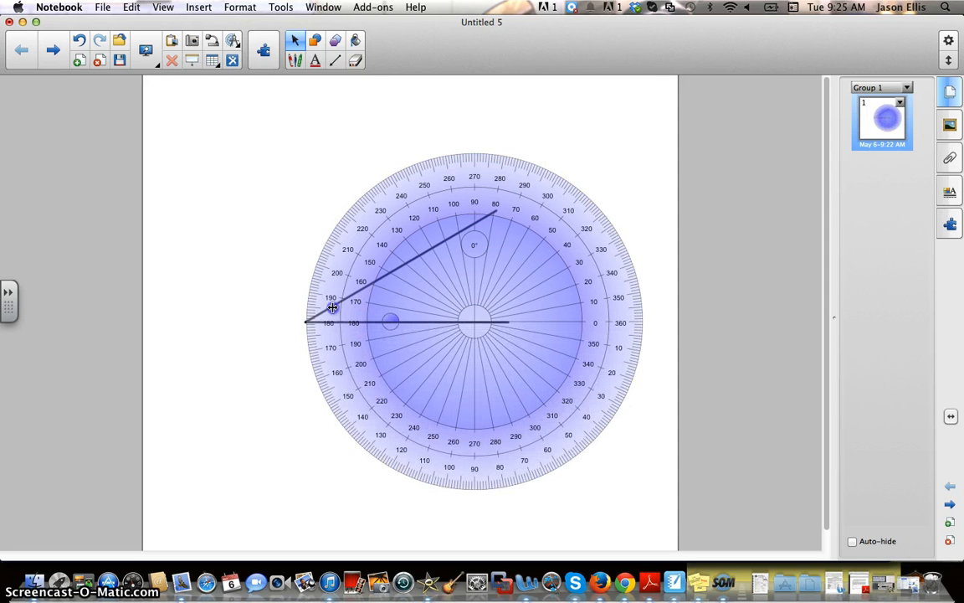
pyautogui.moveTo(332, 307); pyautogui.dragTo(235, 296)
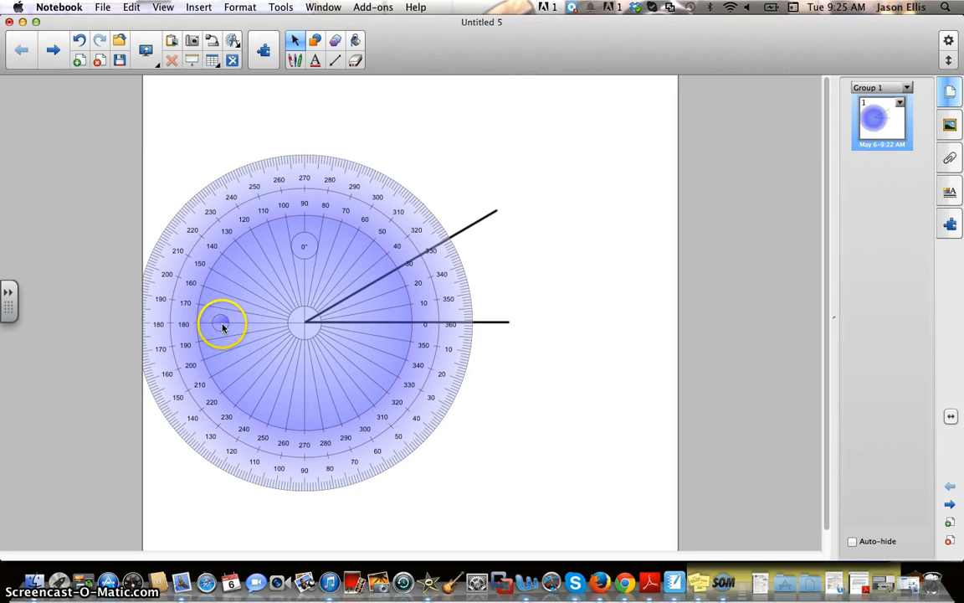
pyautogui.click(222, 326)
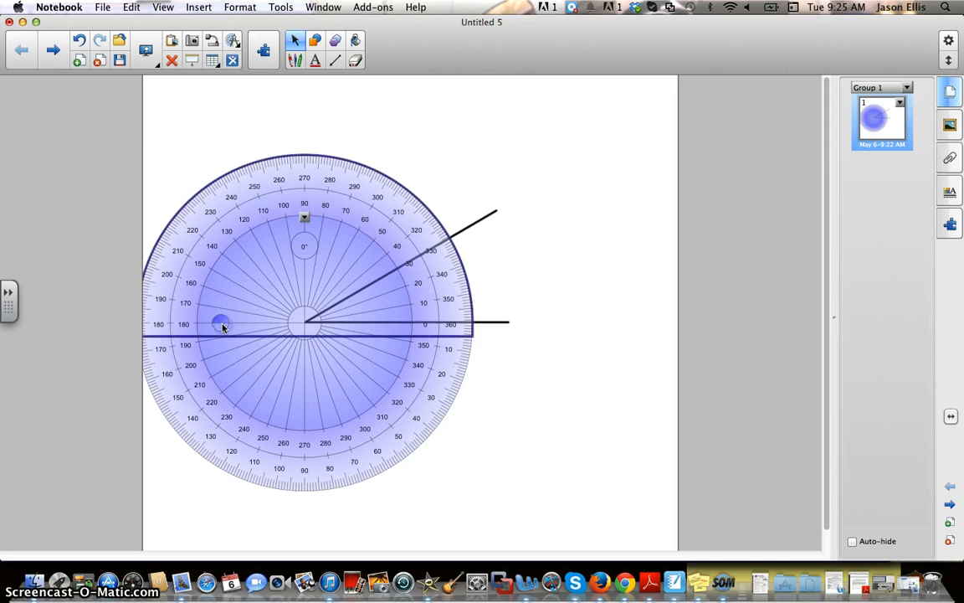
pyautogui.click(221, 325)
pyautogui.click(222, 327)
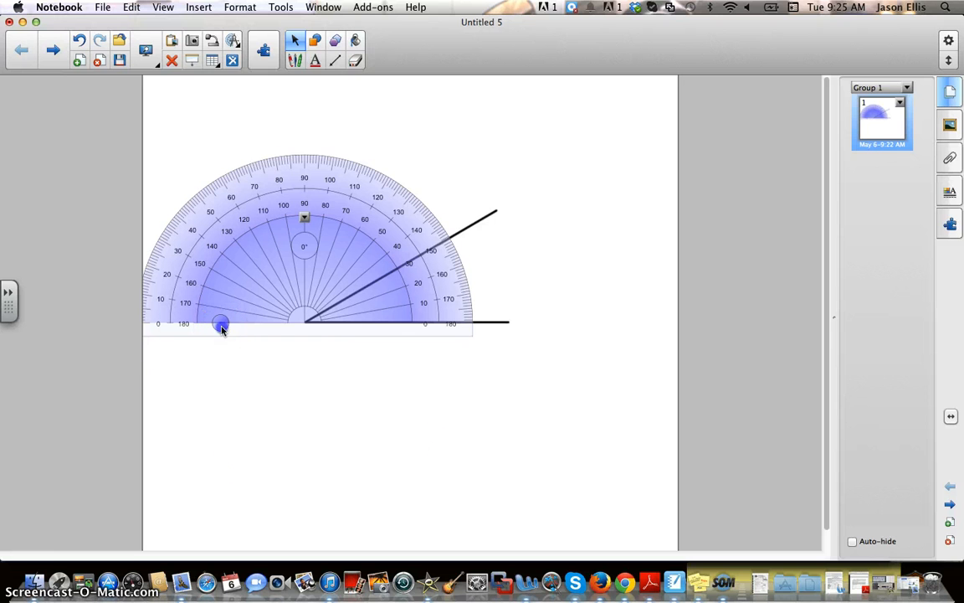
pyautogui.click(221, 326)
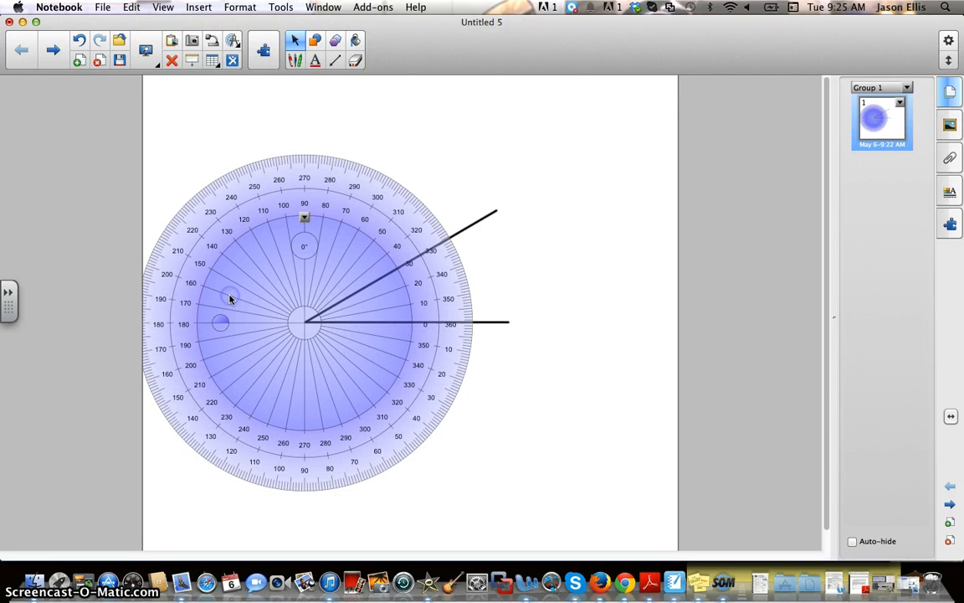
pyautogui.click(223, 323)
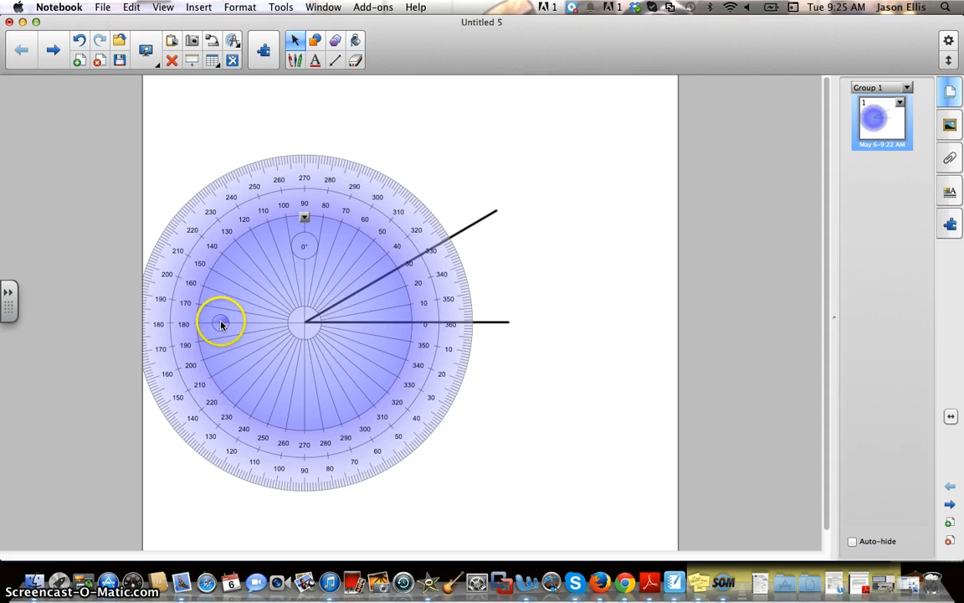
pyautogui.moveTo(151, 298); pyautogui.dragTo(382, 289)
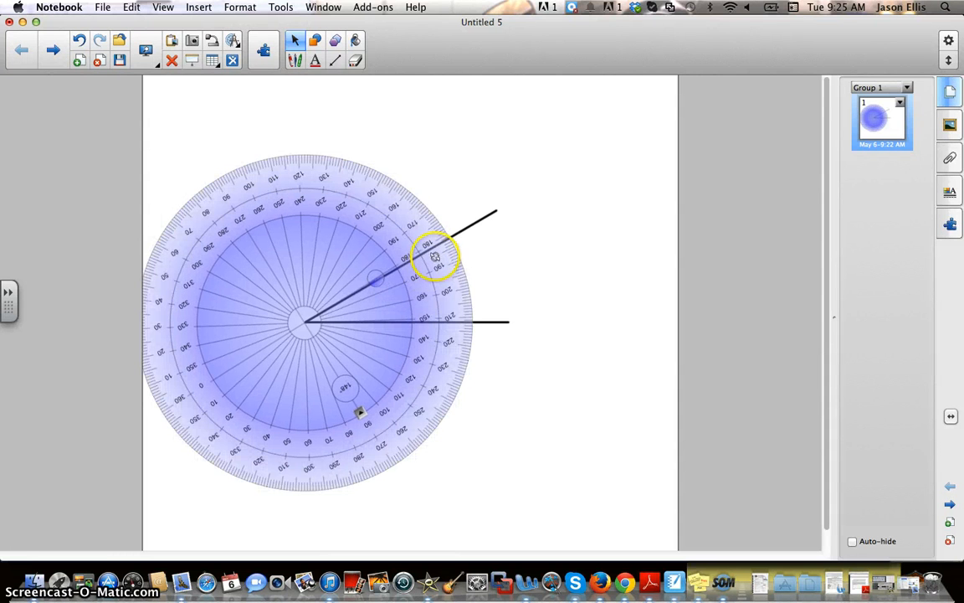
# Nudge the full-circle protractor onto the vertex and rotate its 0° mark onto the horizontal line.
pyautogui.click(379, 285)
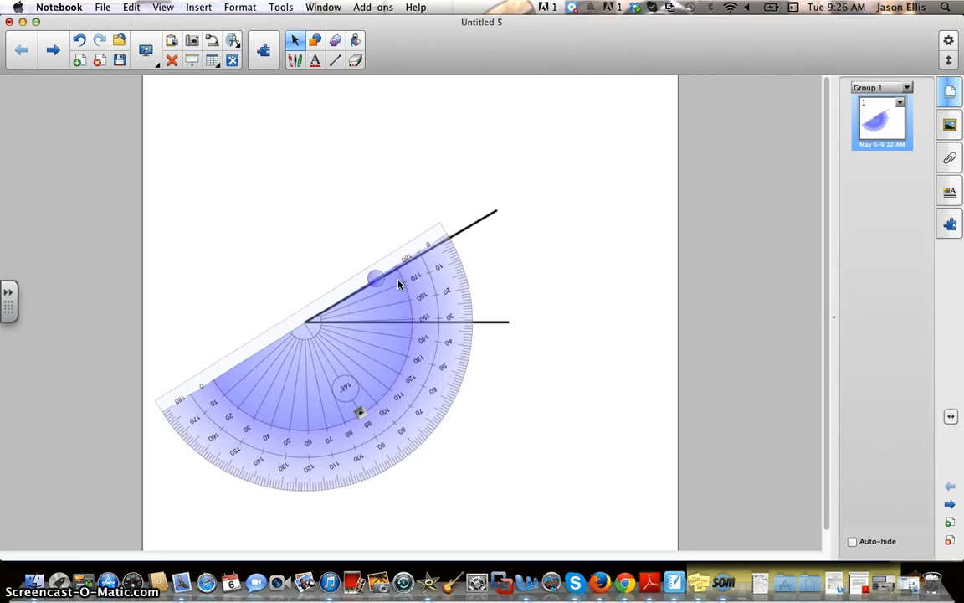
pyautogui.click(441, 258)
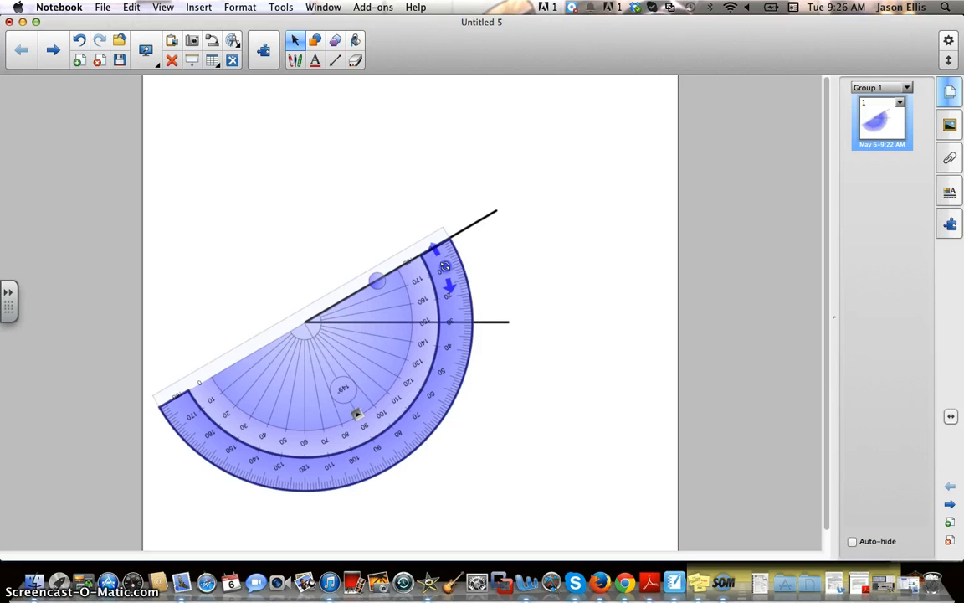
pyautogui.click(445, 265)
pyautogui.click(379, 283)
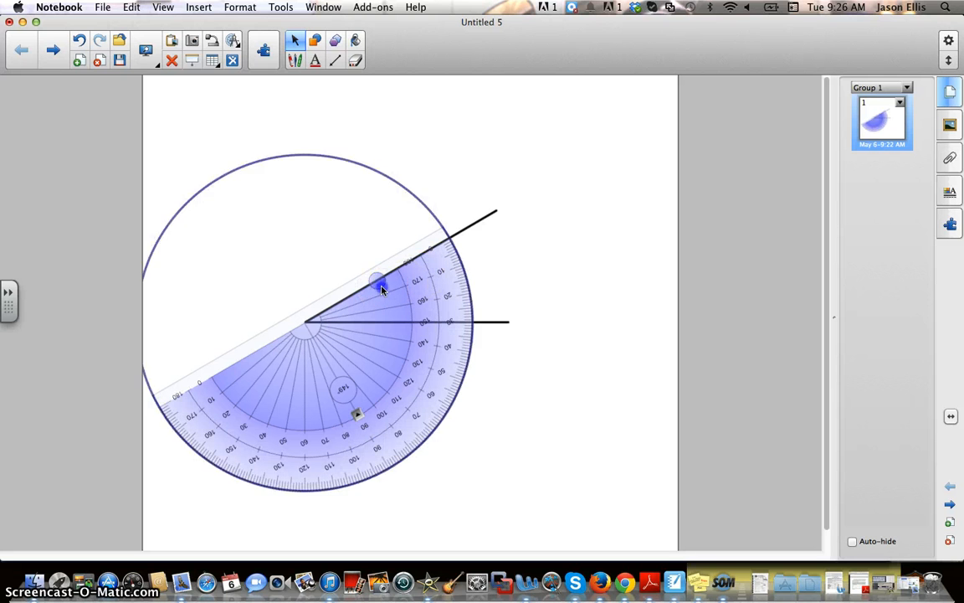
pyautogui.click(365, 298)
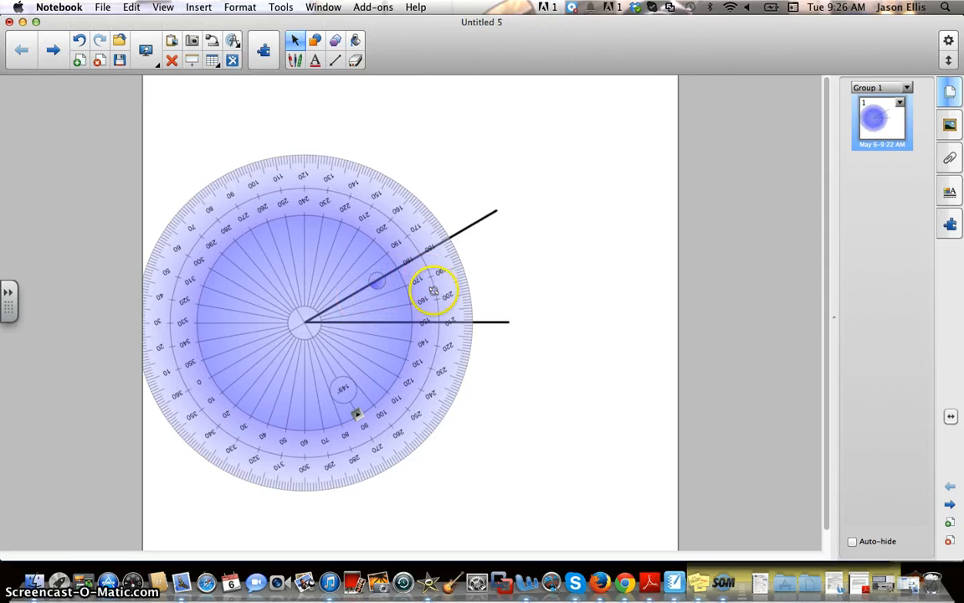
pyautogui.moveTo(352, 249)
pyautogui.mouseDown()
pyautogui.moveTo(331, 240)
pyautogui.moveTo(350, 226)
pyautogui.moveTo(362, 243)
pyautogui.moveTo(350, 247)
pyautogui.mouseUp()
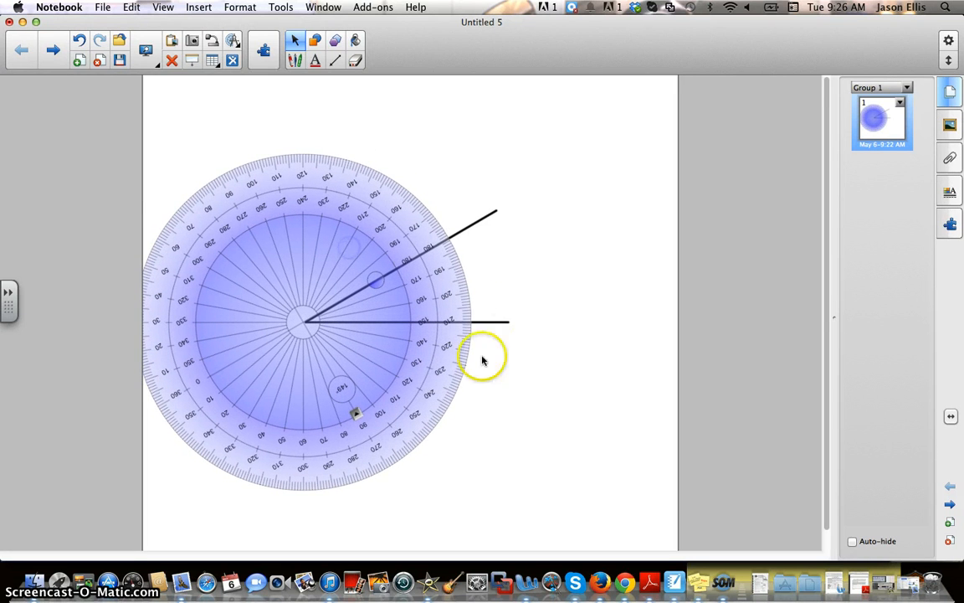
pyautogui.moveTo(288, 382); pyautogui.dragTo(287, 381)
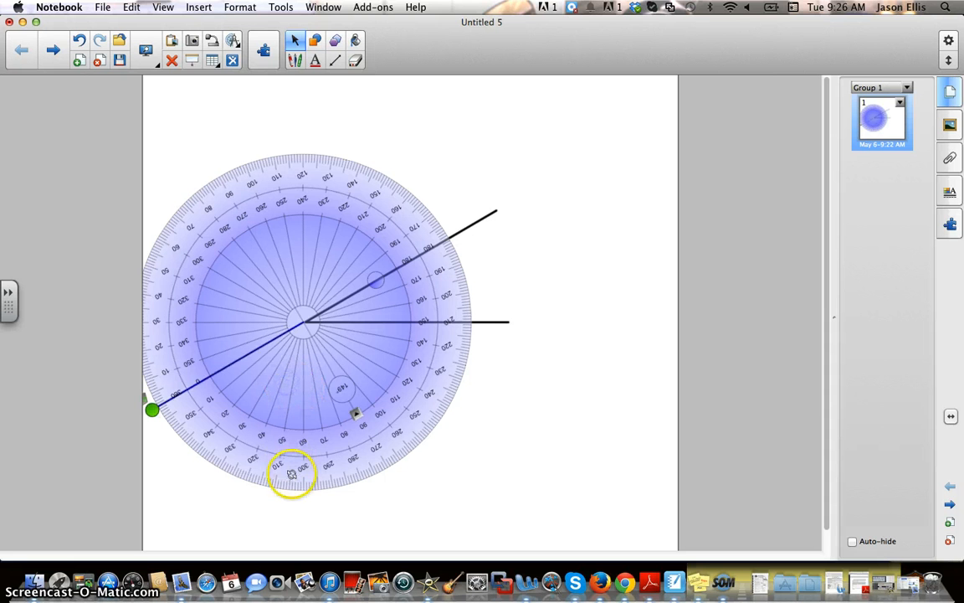
pyautogui.moveTo(293, 474); pyautogui.dragTo(435, 141)
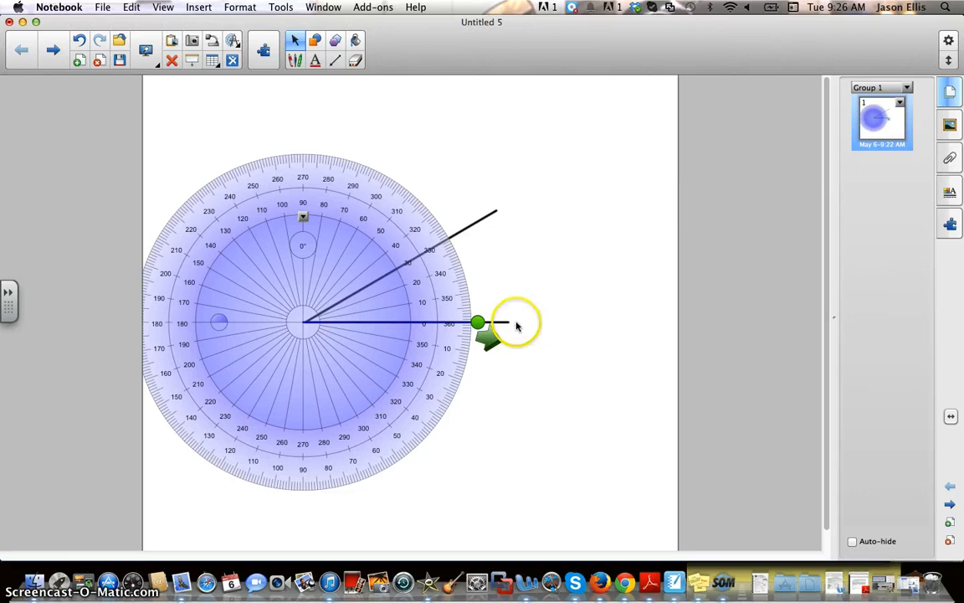
# Set the measuring arm on the upper line, stamp a labelled 30° angle, and move it aside.
pyautogui.moveTo(479, 322); pyautogui.dragTo(447, 238)
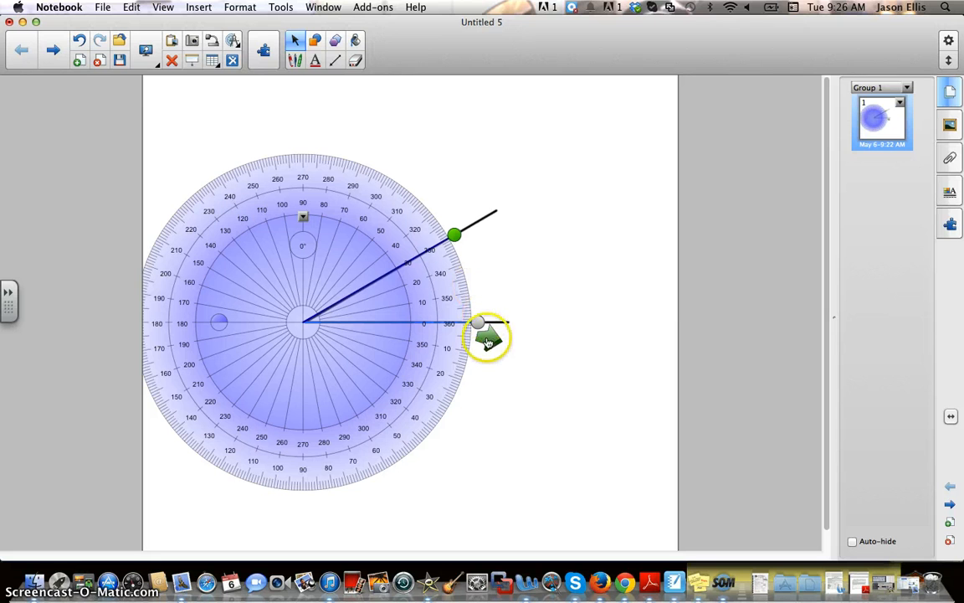
pyautogui.click(489, 339)
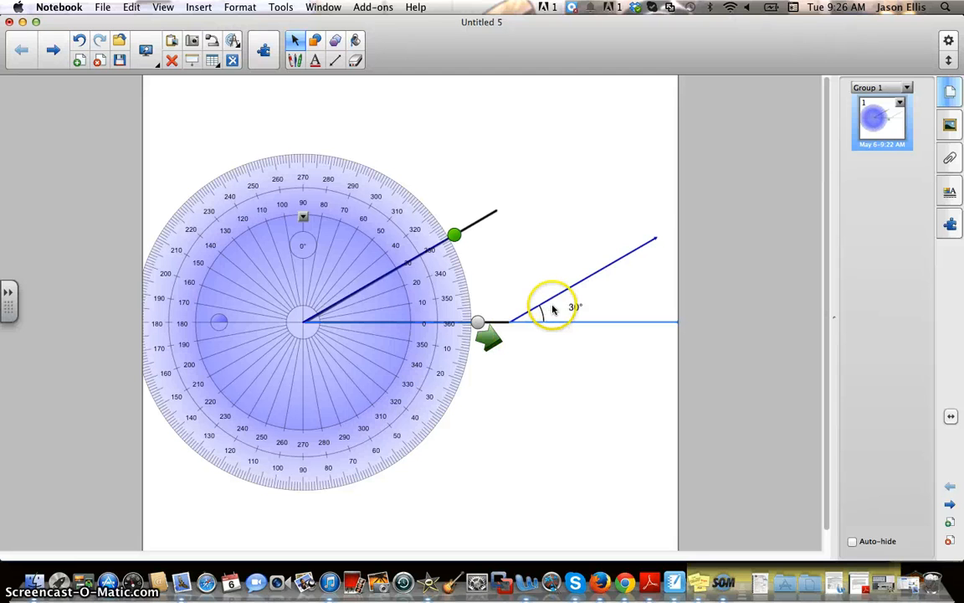
pyautogui.moveTo(544, 297); pyautogui.dragTo(541, 247)
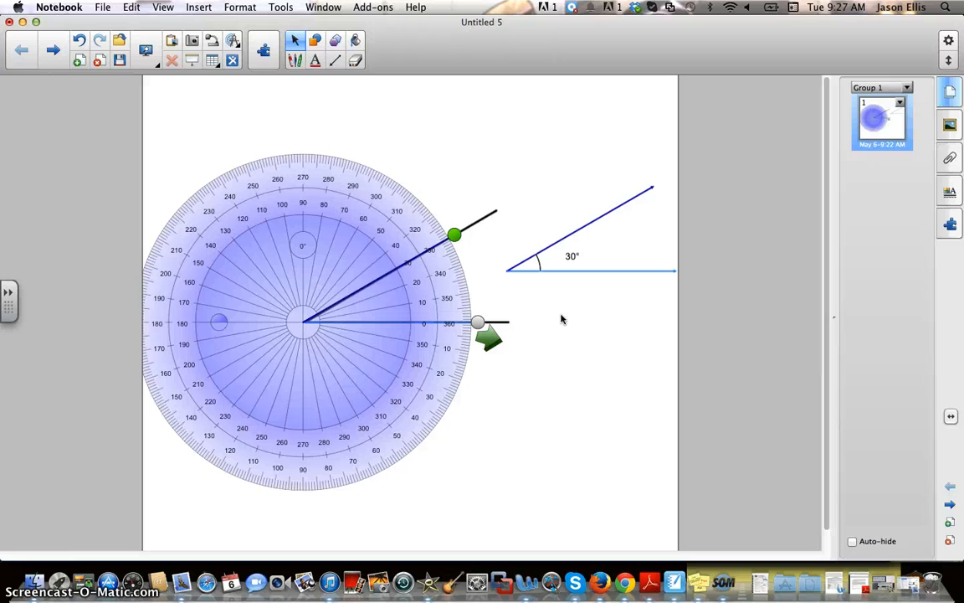
# Delete the protractor, the upper and horizontal black lines, and the labelled 30° angle.
pyautogui.click(407, 217)
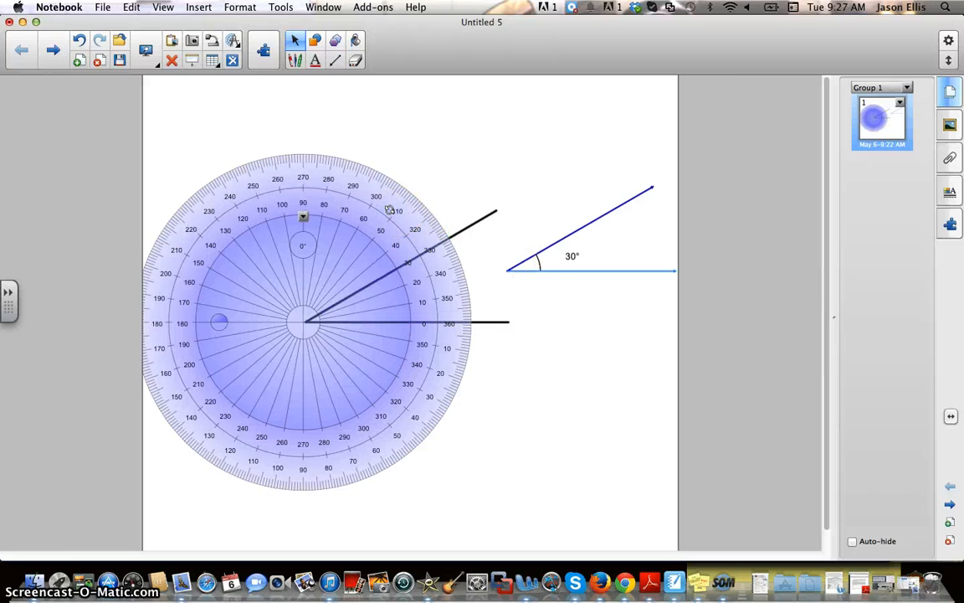
pyautogui.press('Delete')
pyautogui.rightClick(452, 237)
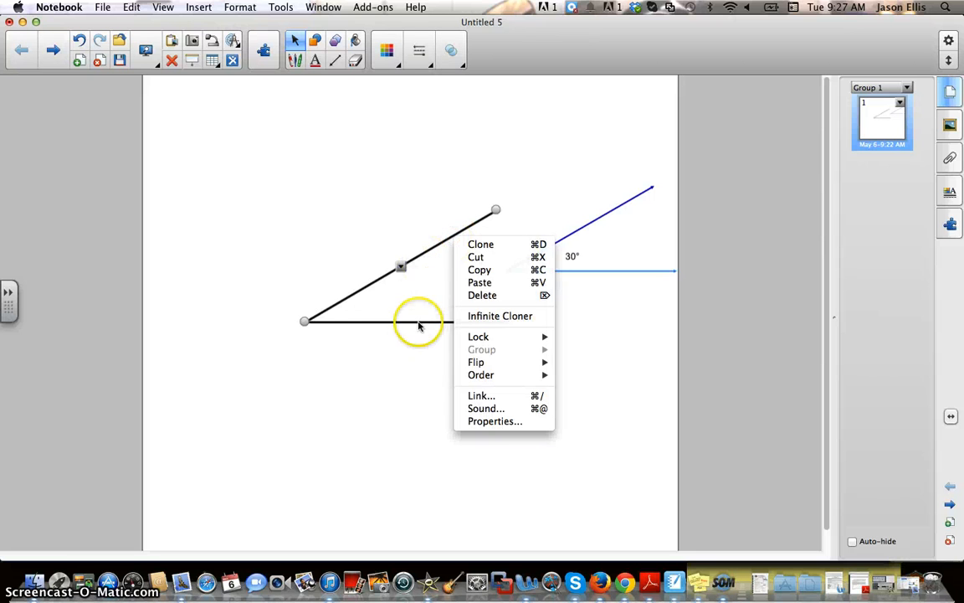
pyautogui.click(415, 359)
pyautogui.click(420, 253)
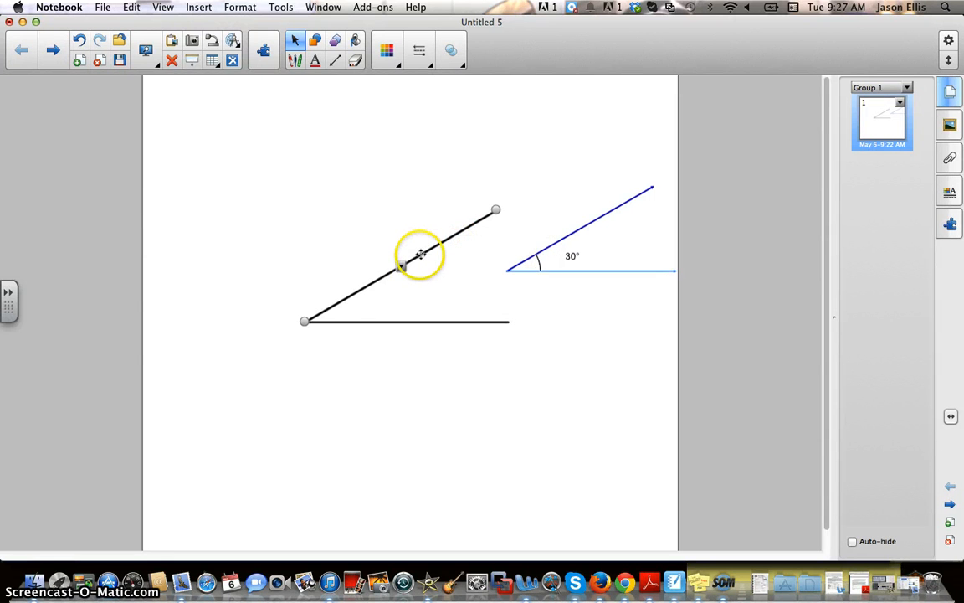
pyautogui.press('Delete')
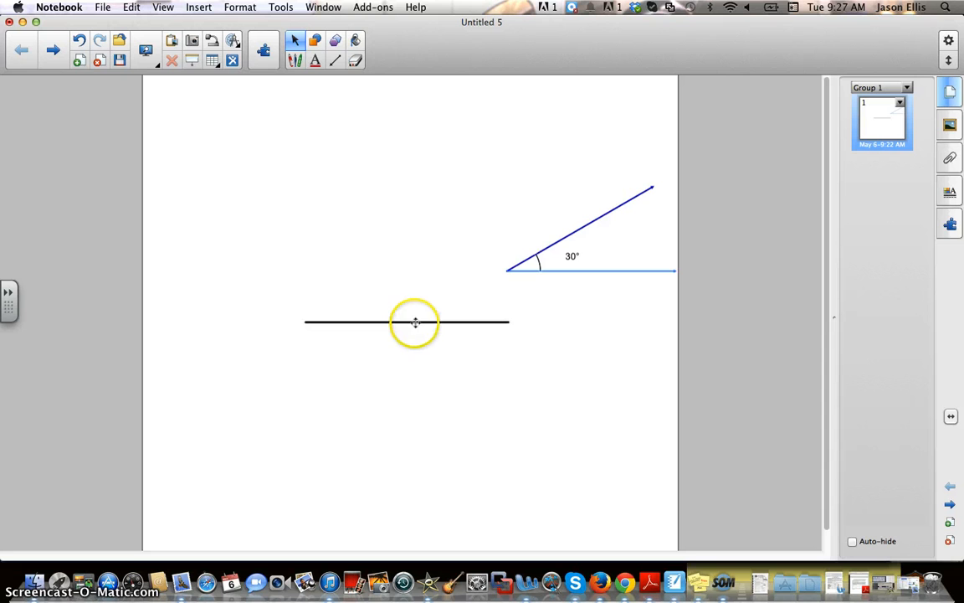
pyautogui.click(417, 321)
pyautogui.press('Delete')
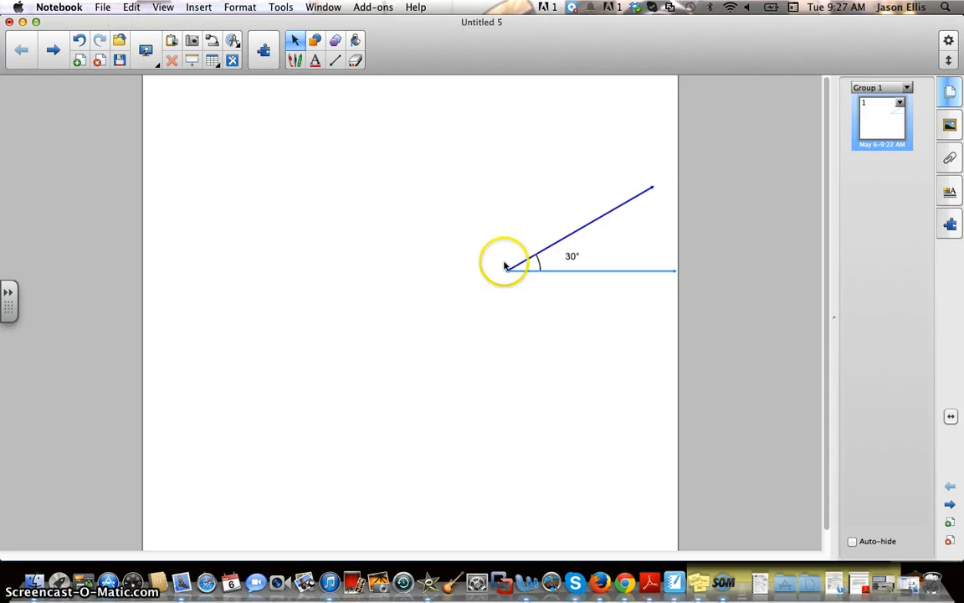
pyautogui.click(549, 244)
pyautogui.press('Delete')
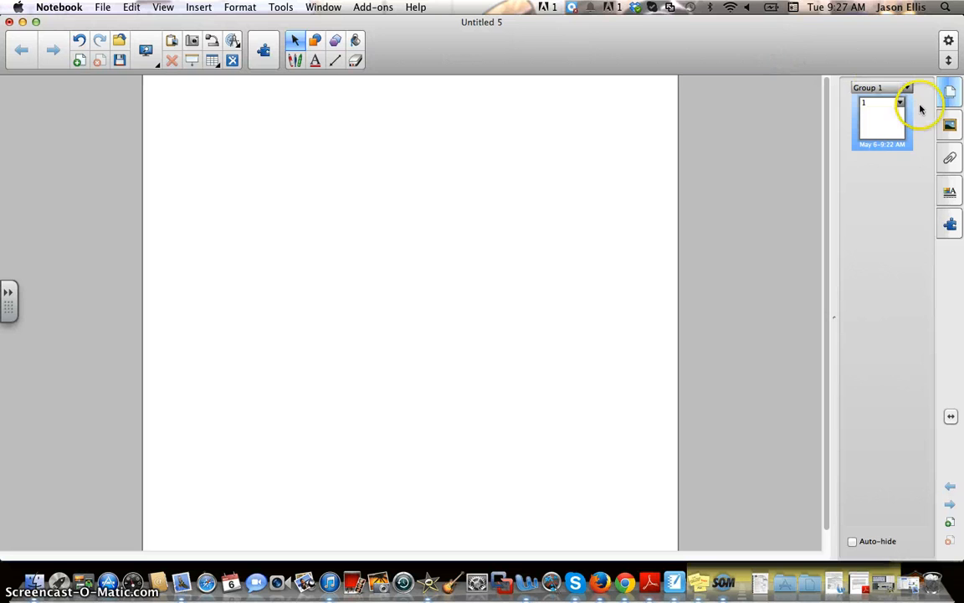
# Search the Gallery for 'angle' and drag the Angle measure 1 interactive onto the page.
pyautogui.click(949, 124)
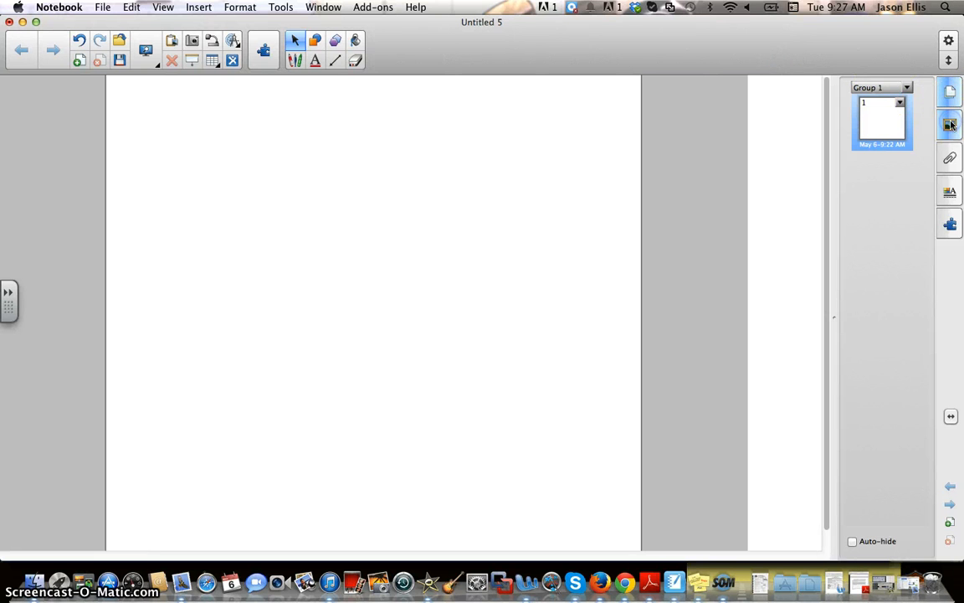
pyautogui.click(831, 88)
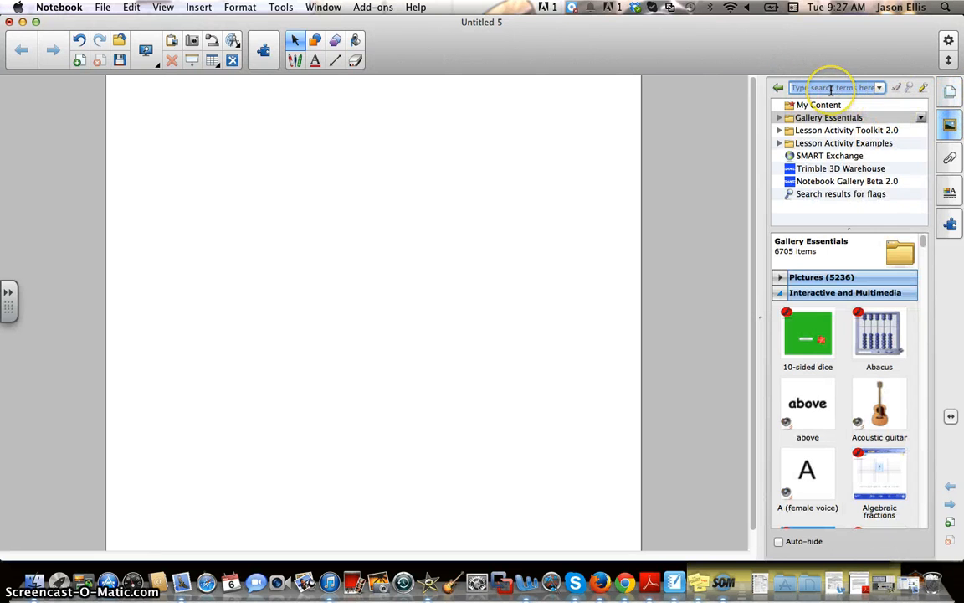
pyautogui.write('angl')
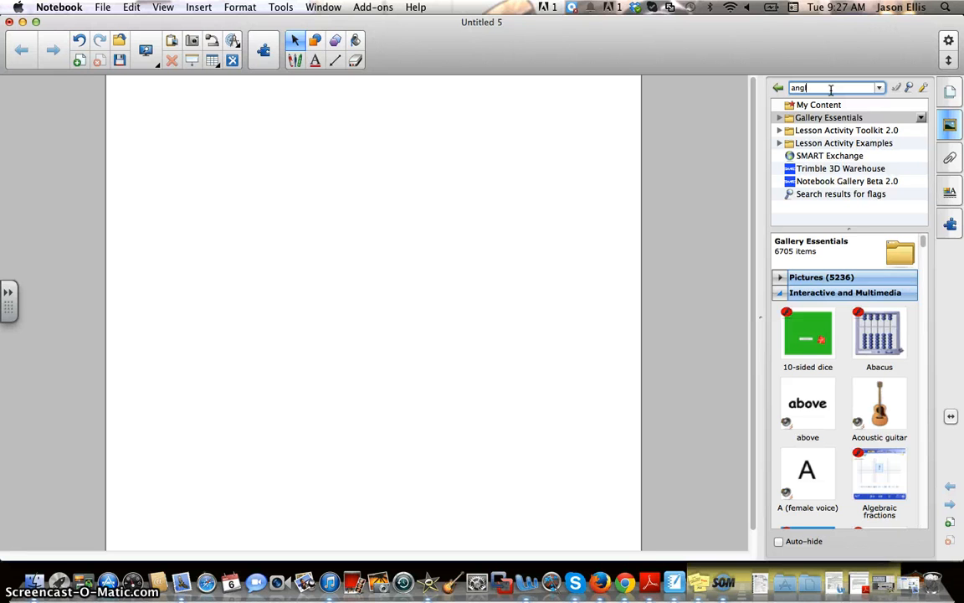
pyautogui.write('e')
pyautogui.press('Return')
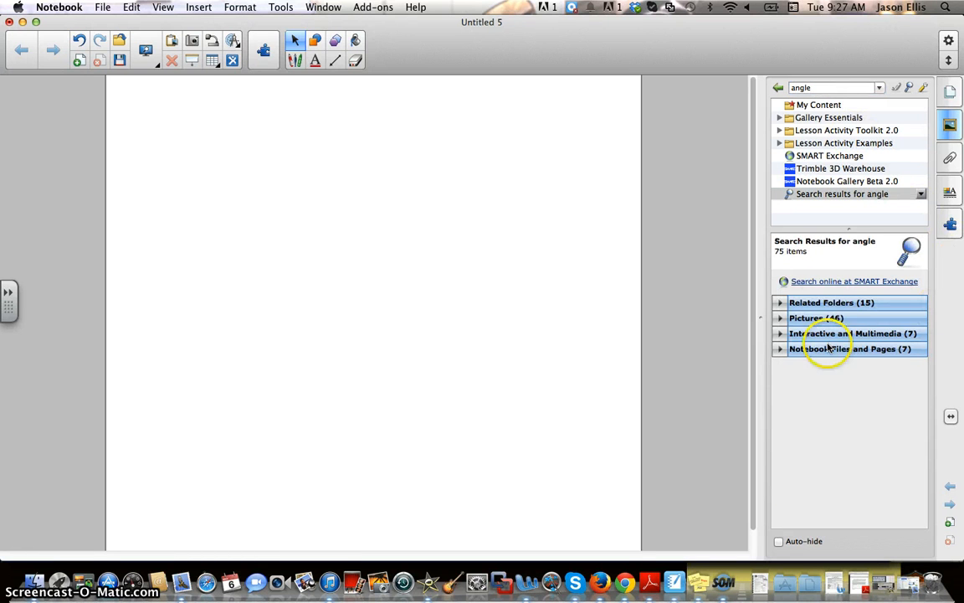
pyautogui.click(782, 334)
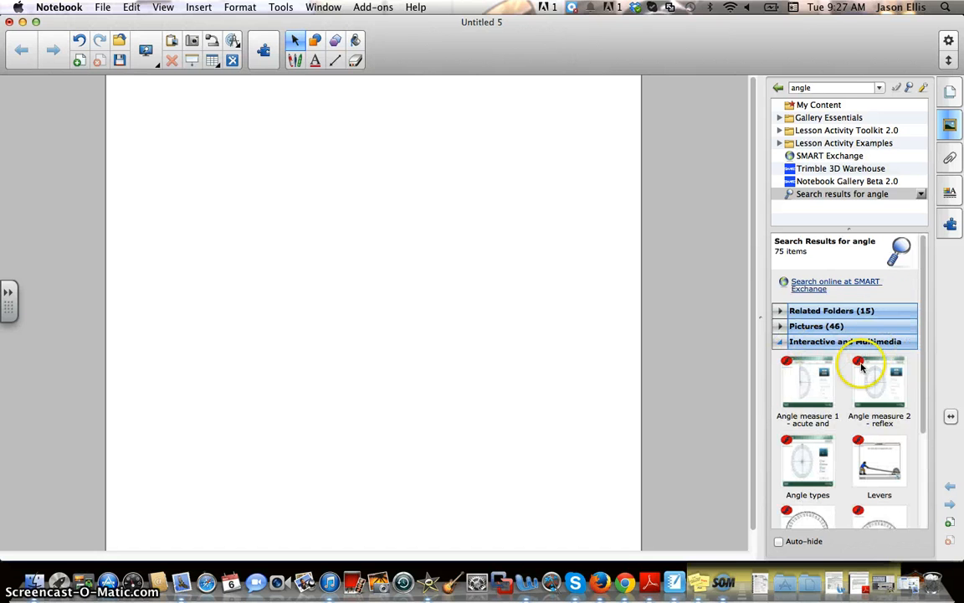
pyautogui.moveTo(805, 382); pyautogui.dragTo(375, 303)
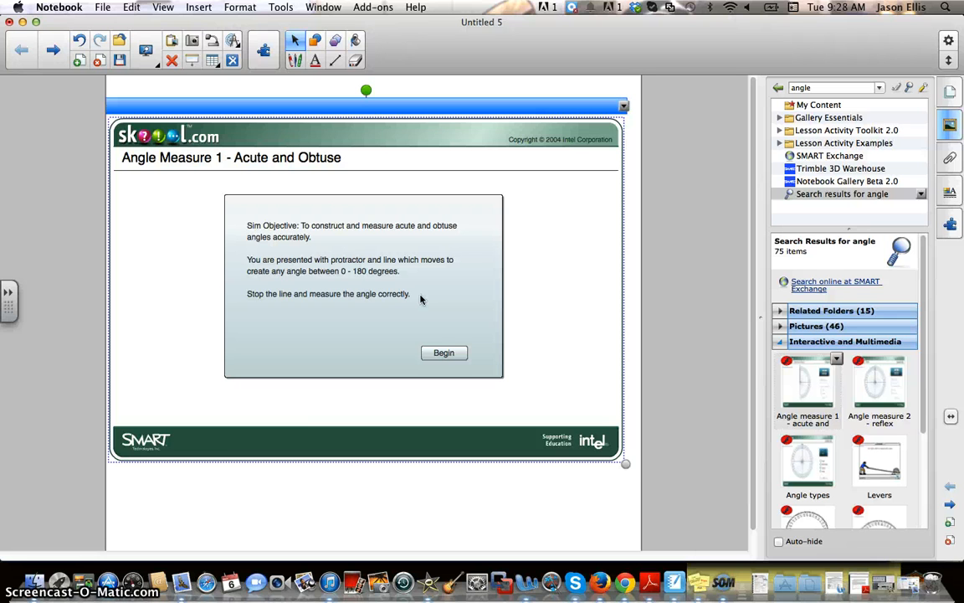
# Begin the activity, sweep and stop the protractor arm, then magnify the protractor to read it.
pyautogui.click(443, 352)
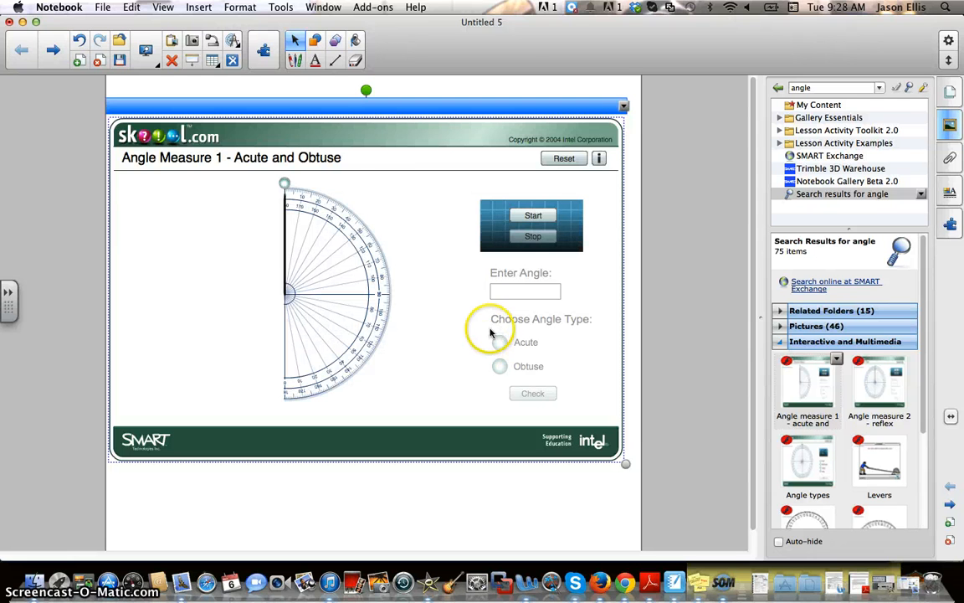
pyautogui.click(536, 216)
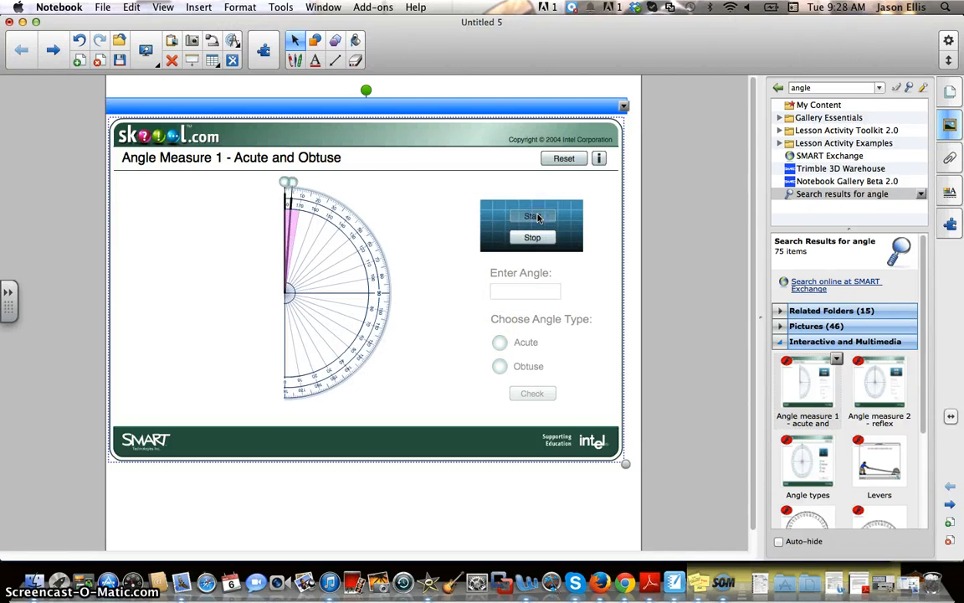
pyautogui.click(533, 238)
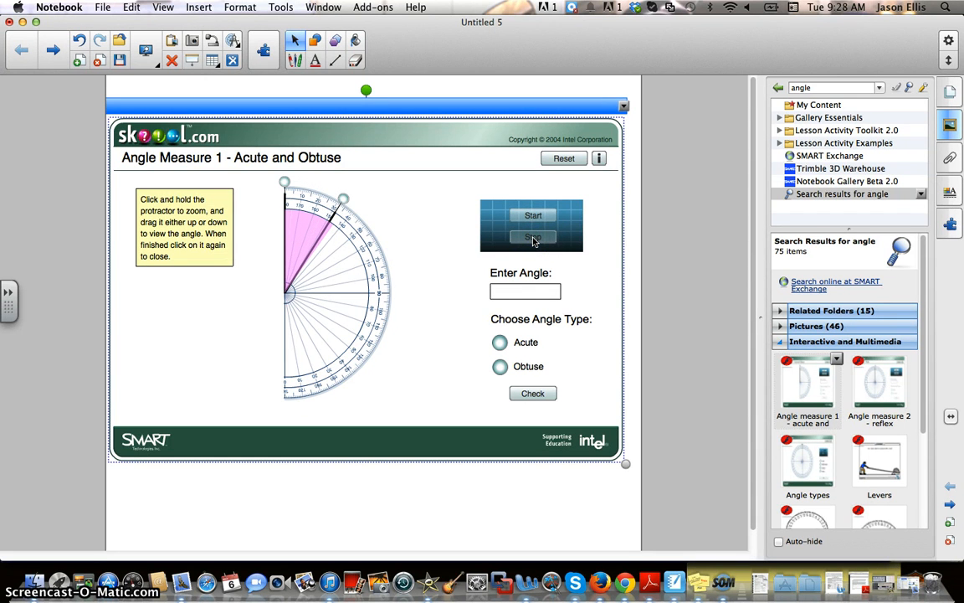
pyautogui.click(311, 228)
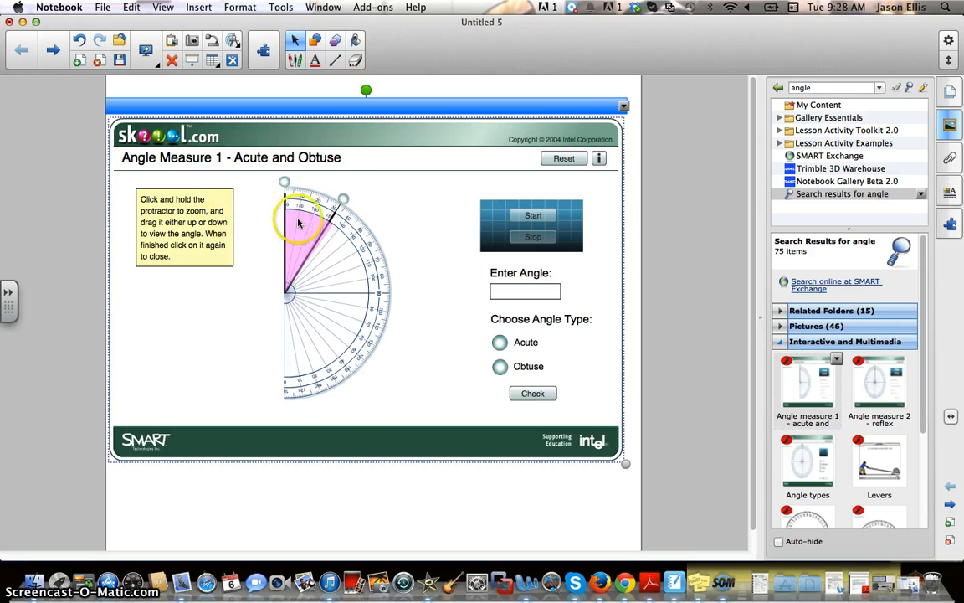
pyautogui.moveTo(303, 216); pyautogui.dragTo(308, 277)
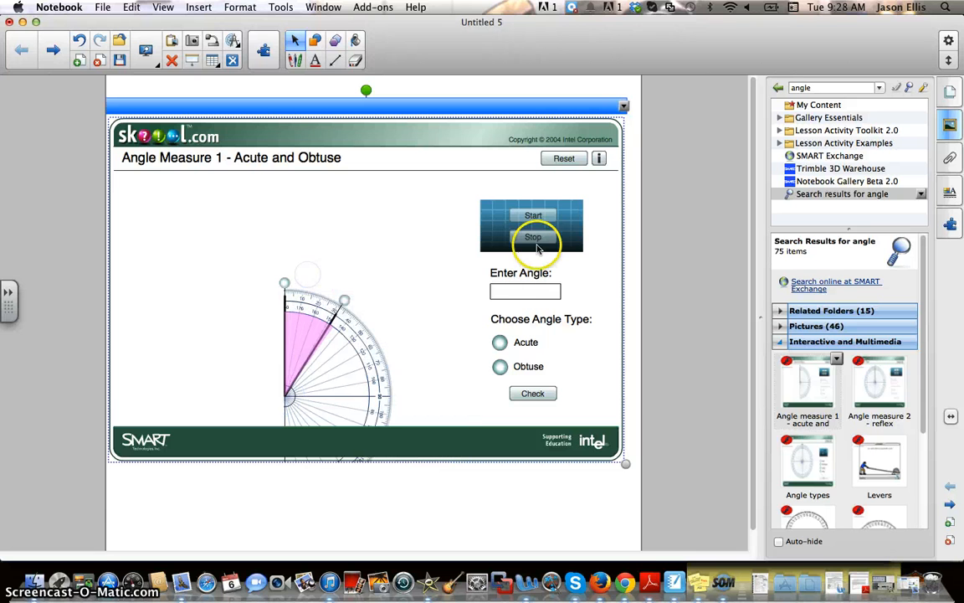
# Answer 32° acute, briefly trying obtuse, until Check shows CORRECT, then start a new angle.
pyautogui.click(522, 292)
pyautogui.write('32')
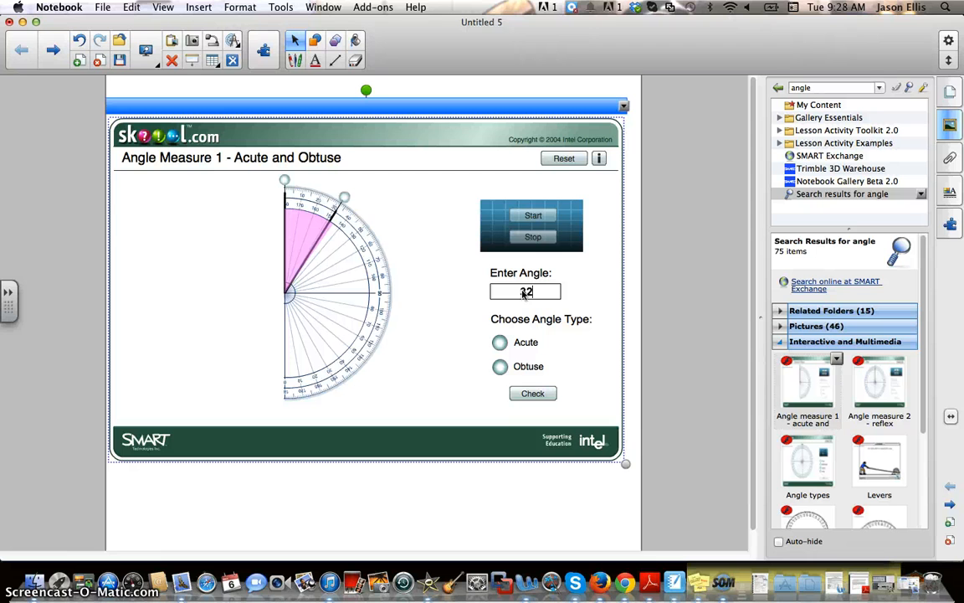
pyautogui.click(501, 343)
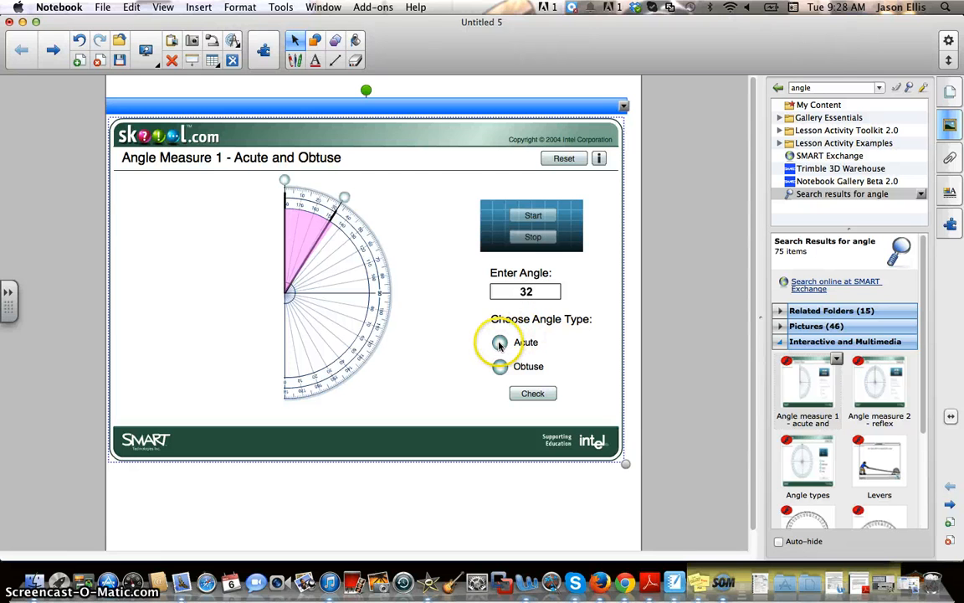
pyautogui.click(537, 391)
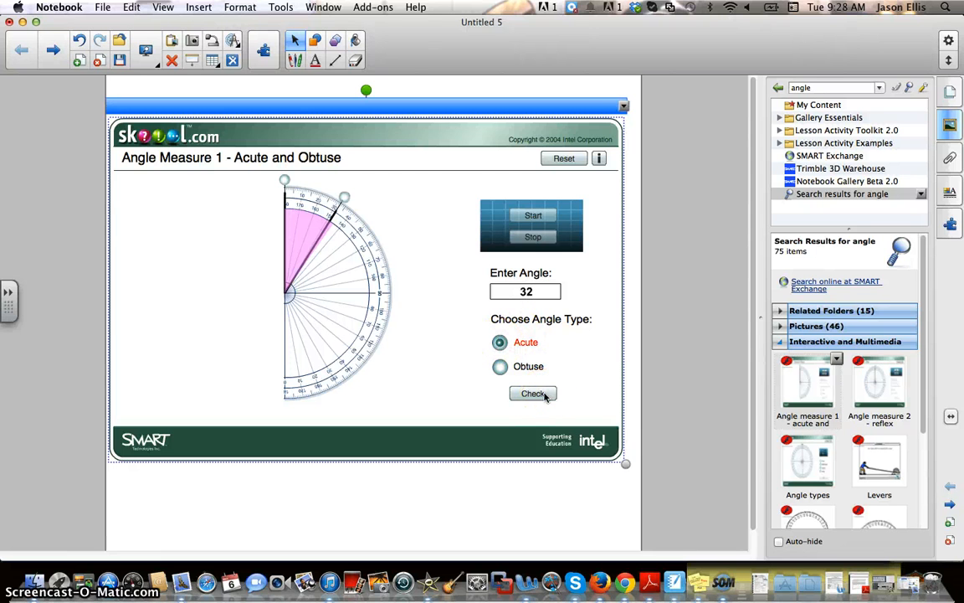
pyautogui.click(500, 367)
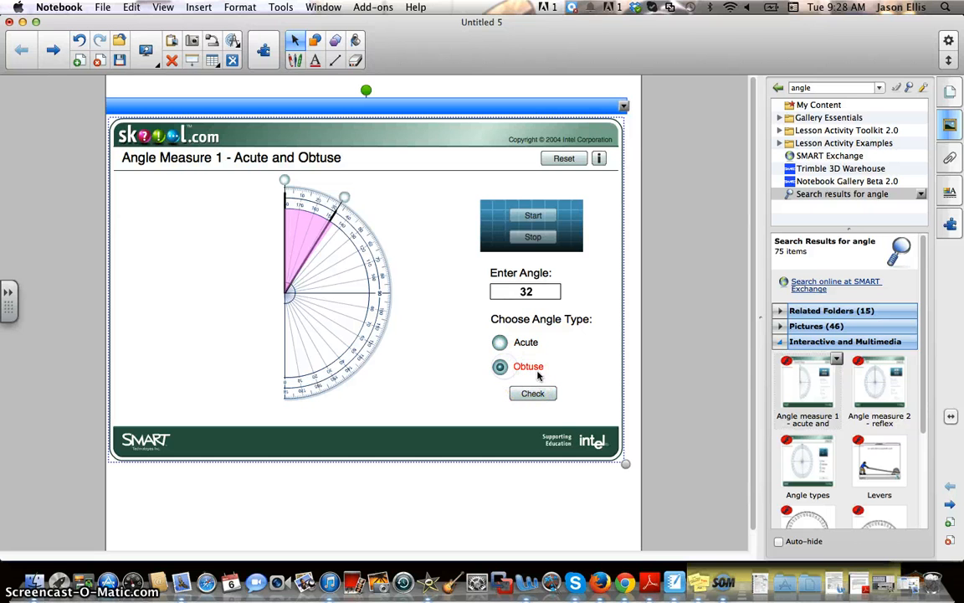
pyautogui.click(536, 392)
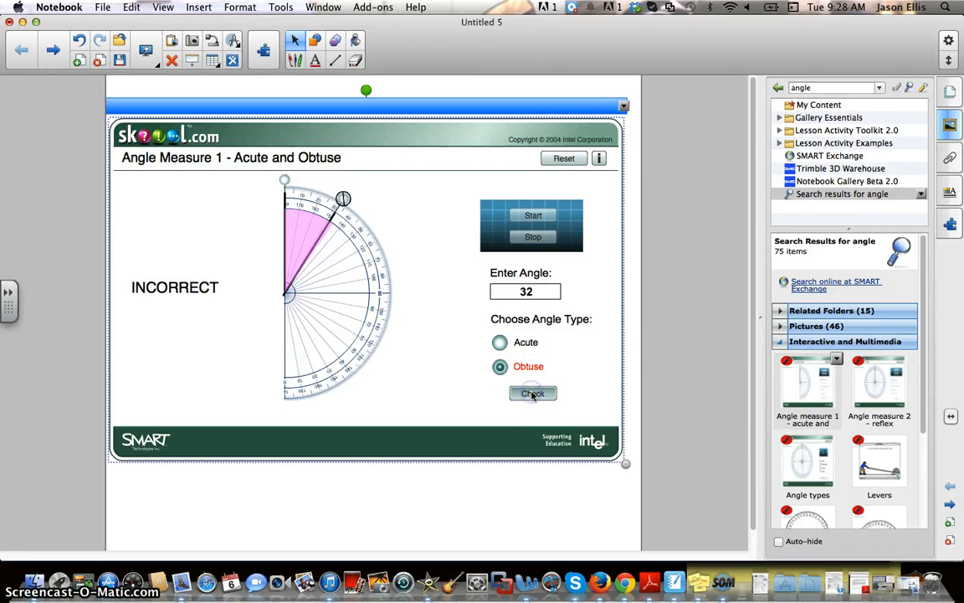
pyautogui.click(500, 342)
pyautogui.click(536, 392)
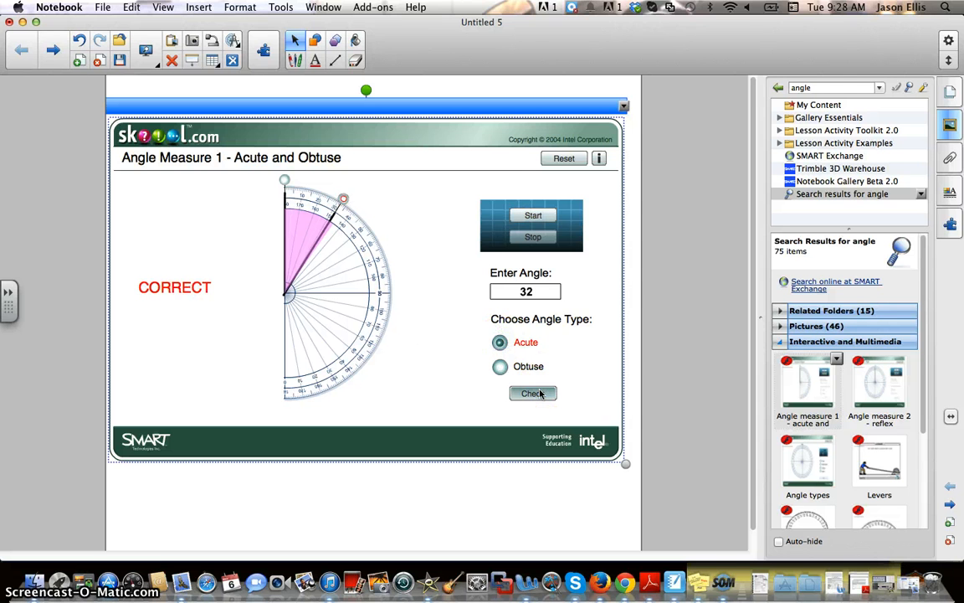
pyautogui.click(533, 216)
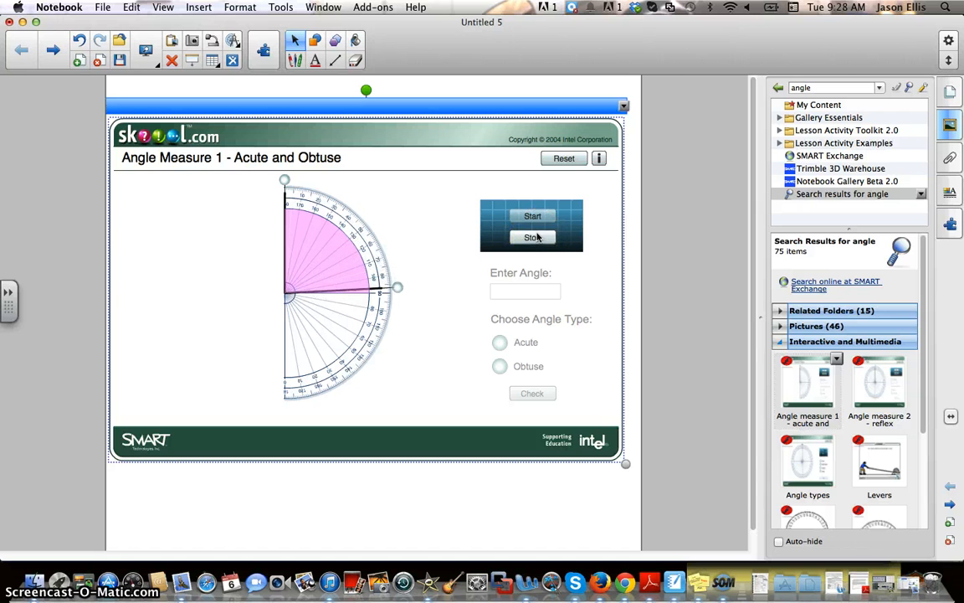
# Stop the sweeping arm at a new angle and magnify the protractor to read it.
pyautogui.click(538, 238)
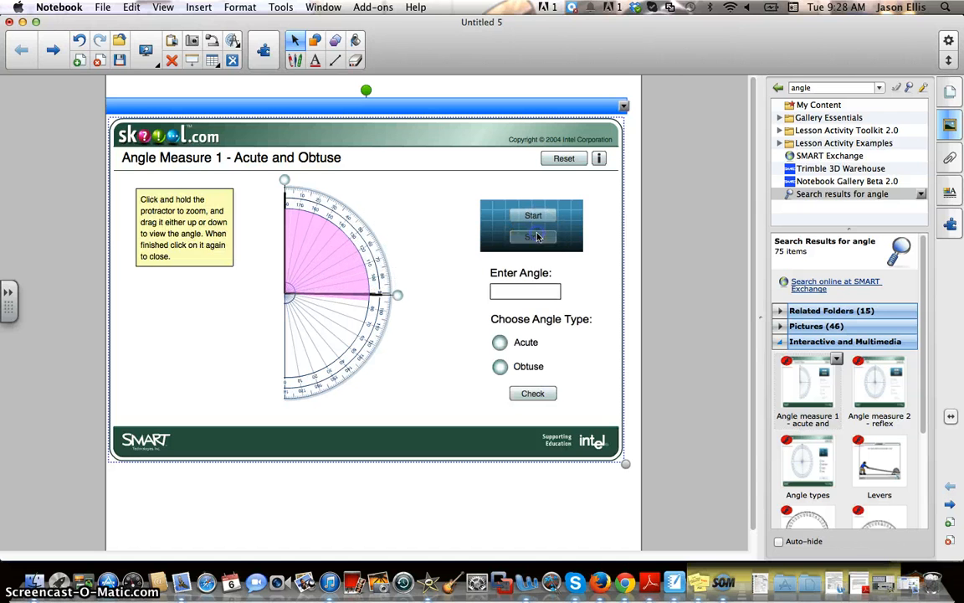
pyautogui.click(518, 291)
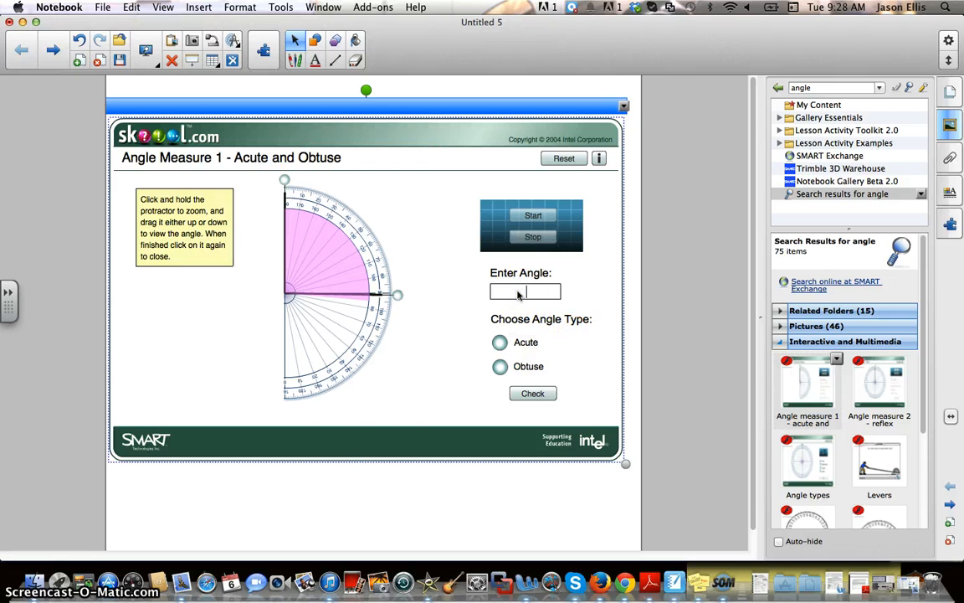
pyautogui.moveTo(394, 299); pyautogui.dragTo(379, 301)
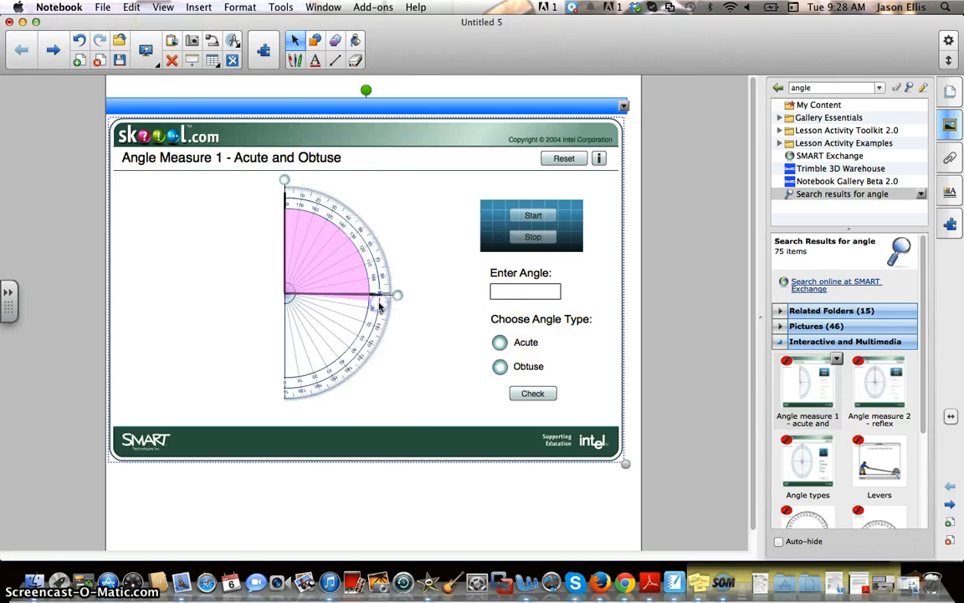
# Answer 91° obtuse, check it as CORRECT, and start another angle round.
pyautogui.click(503, 291)
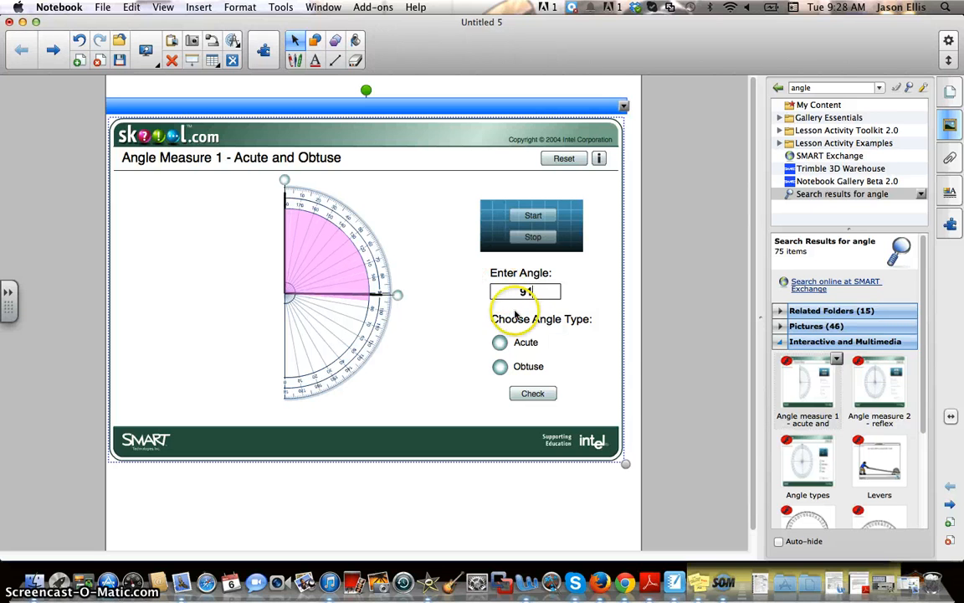
pyautogui.click(499, 367)
pyautogui.click(540, 393)
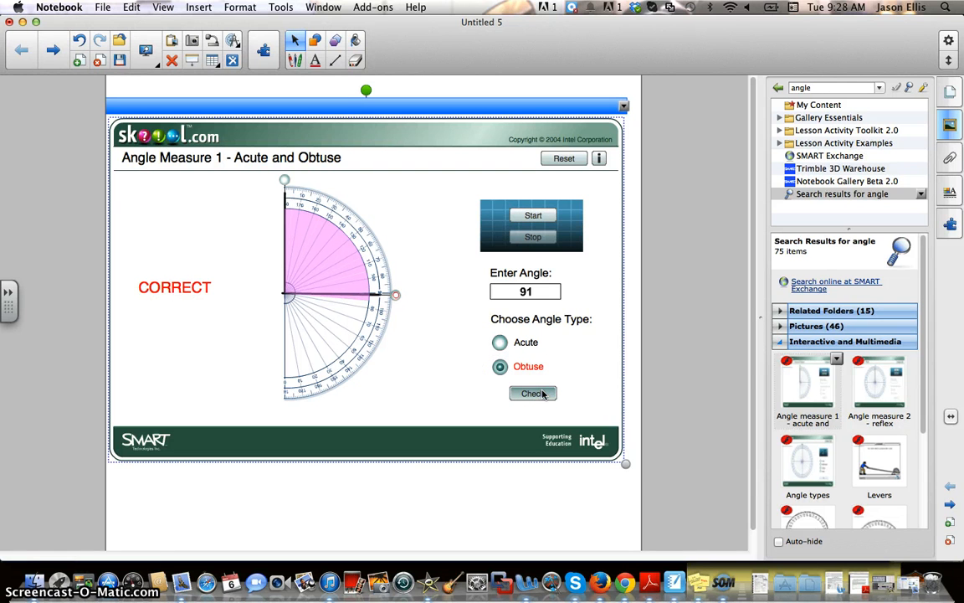
pyautogui.click(533, 216)
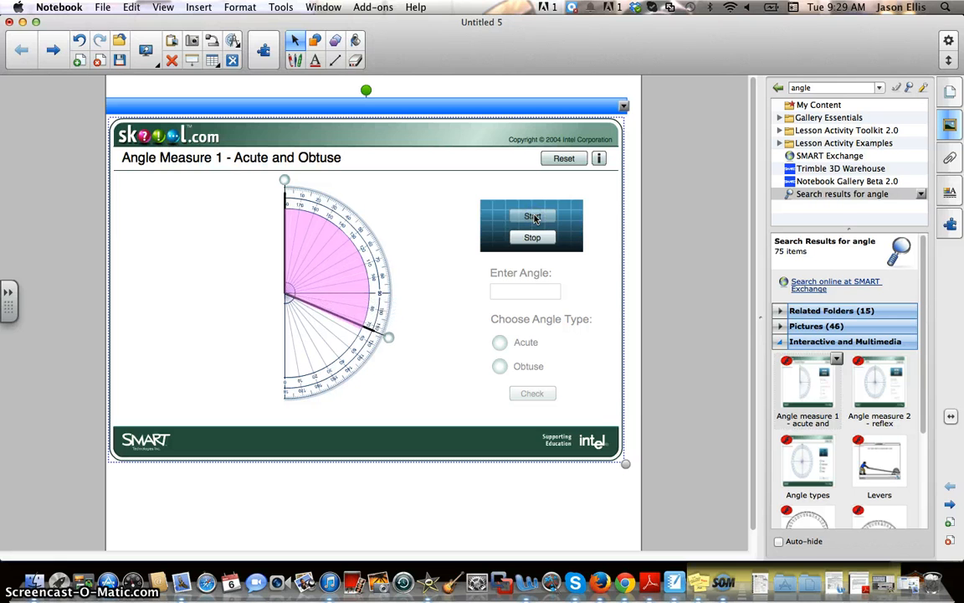